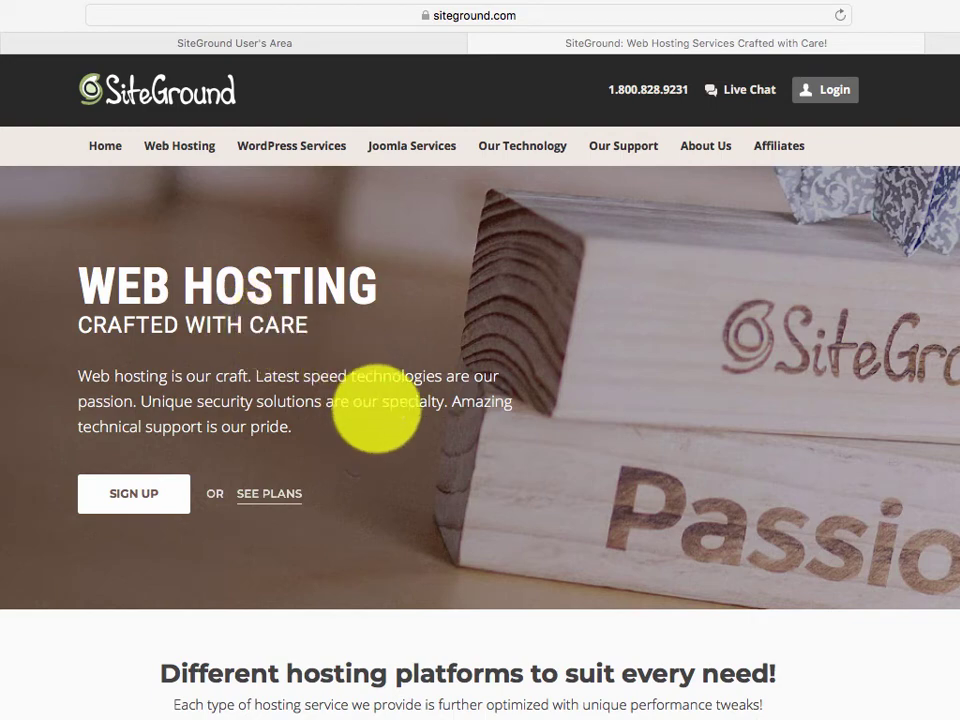
# - Examine the web, cloud, enterprise and managed WordPress hosting offers and starting prices on the SiteGround homepage
pyautogui.scroll(-5, 497, 427)
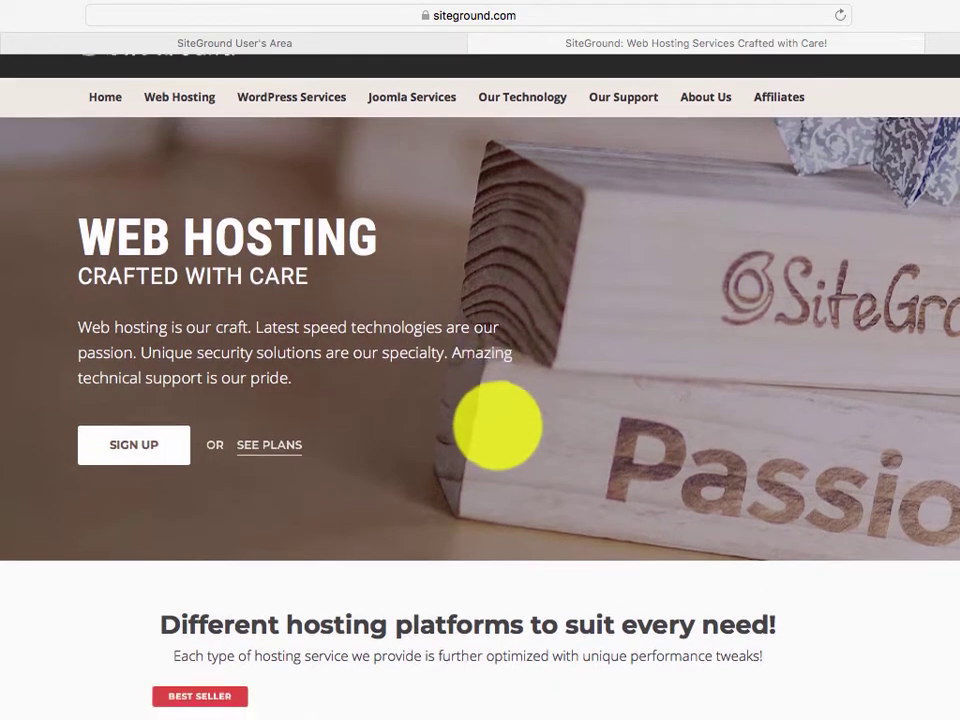
pyautogui.scroll(5, 497, 427)
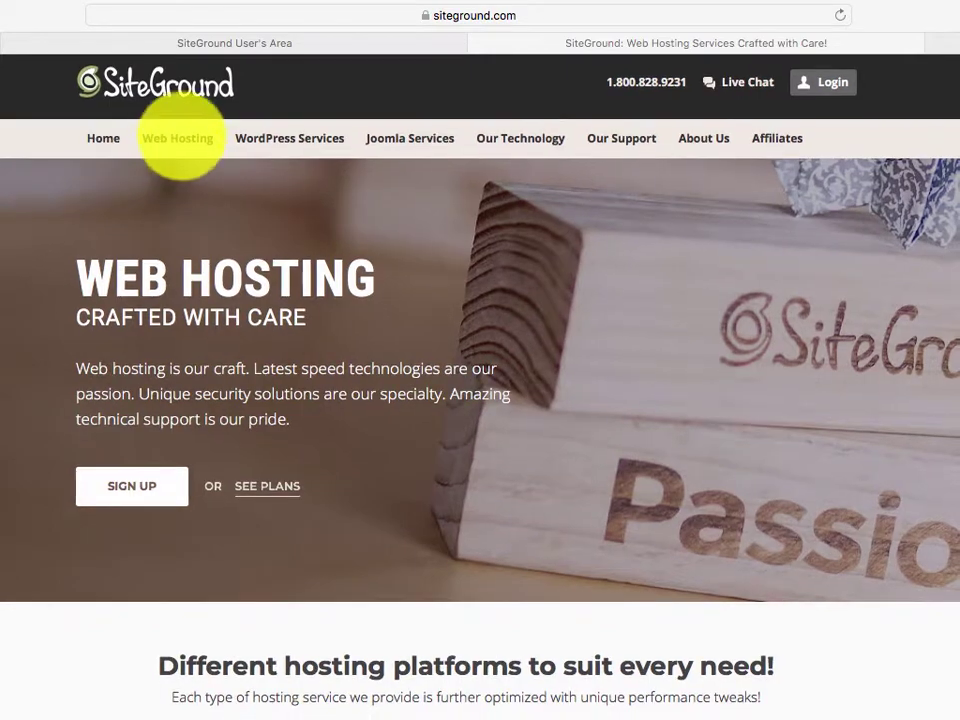
pyautogui.moveTo(178, 141)
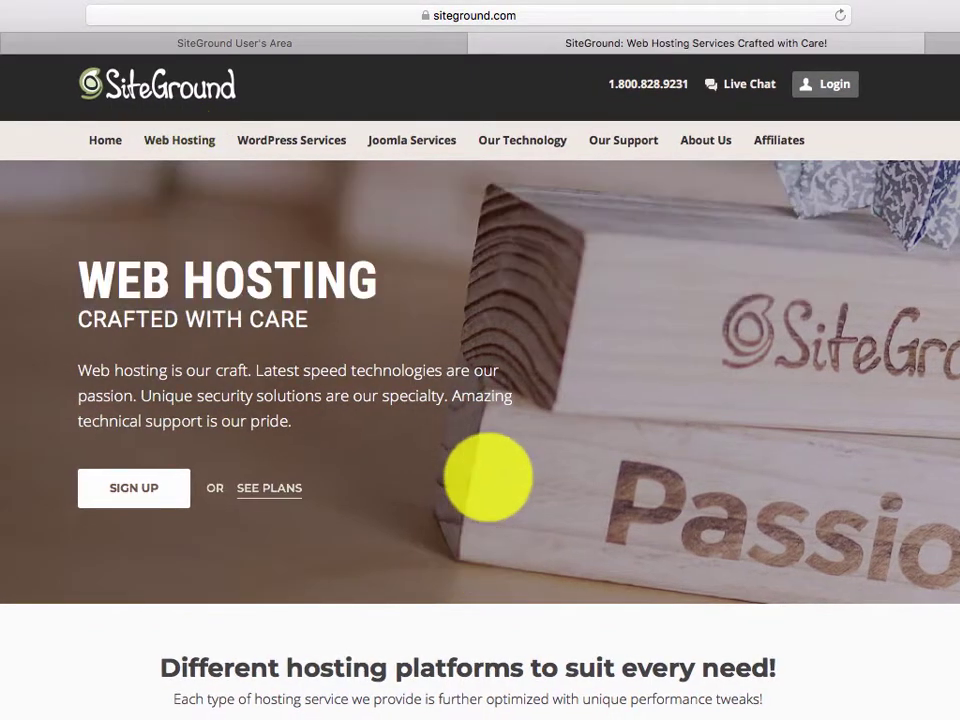
pyautogui.scroll(-2, 478, 447)
pyautogui.scroll(-10, 478, 447)
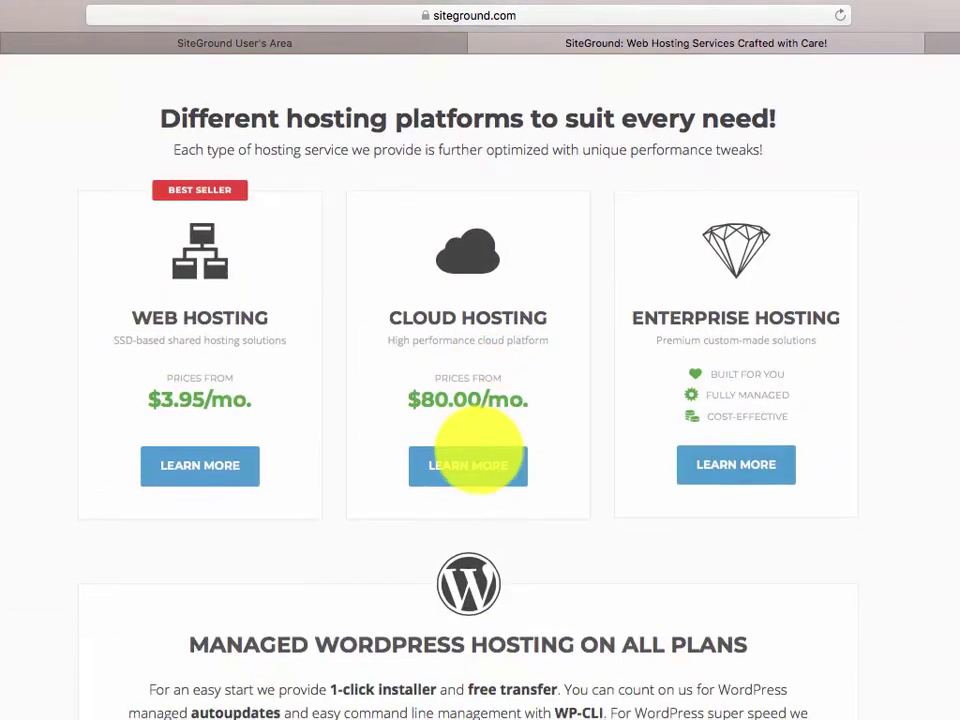
pyautogui.scroll(1, 480, 445)
pyautogui.scroll(-3, 476, 392)
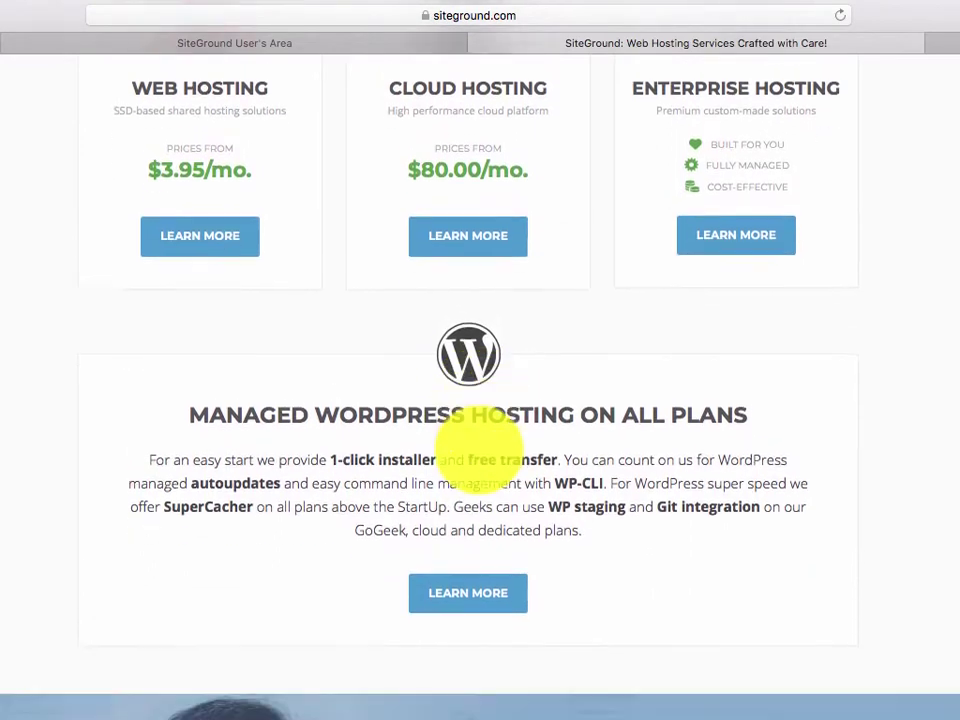
pyautogui.scroll(2, 476, 450)
pyautogui.scroll(4, 475, 445)
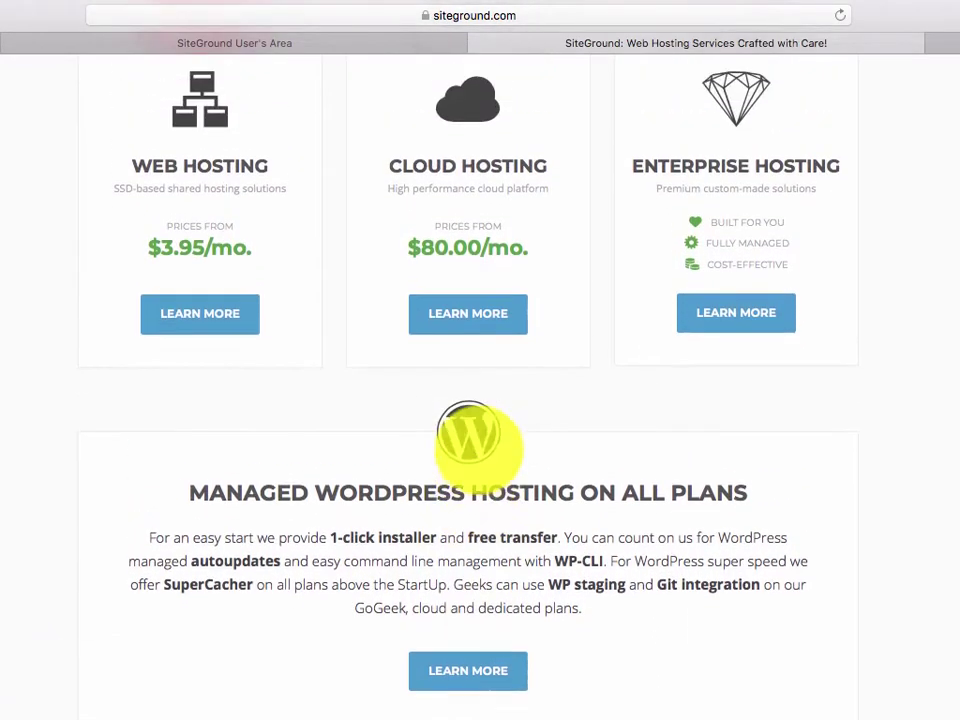
pyautogui.scroll(1, 478, 447)
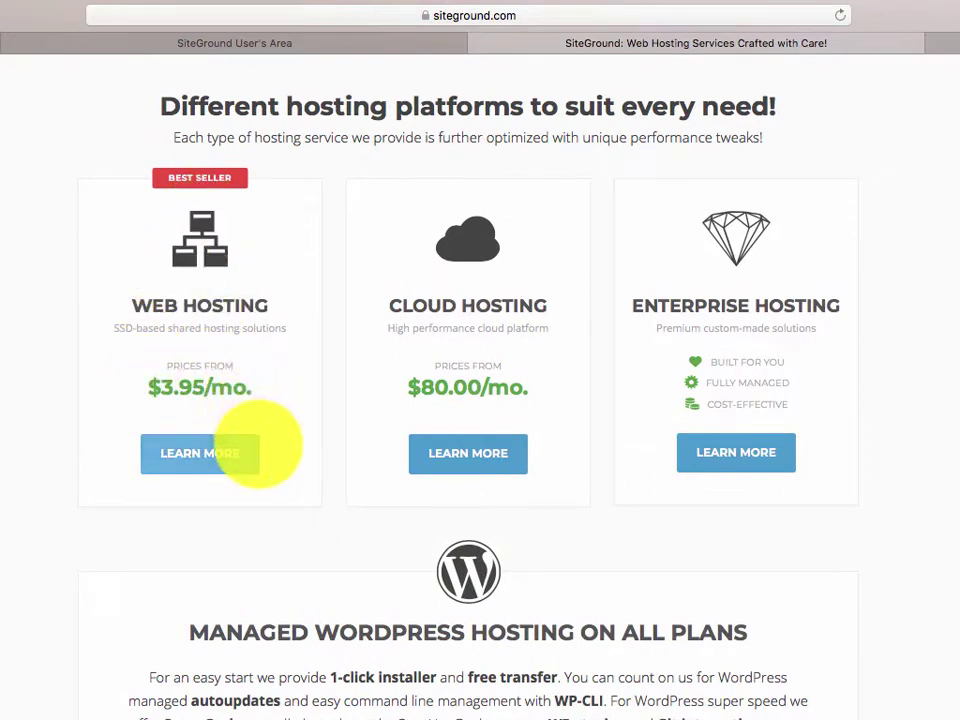
pyautogui.scroll(3, 214, 468)
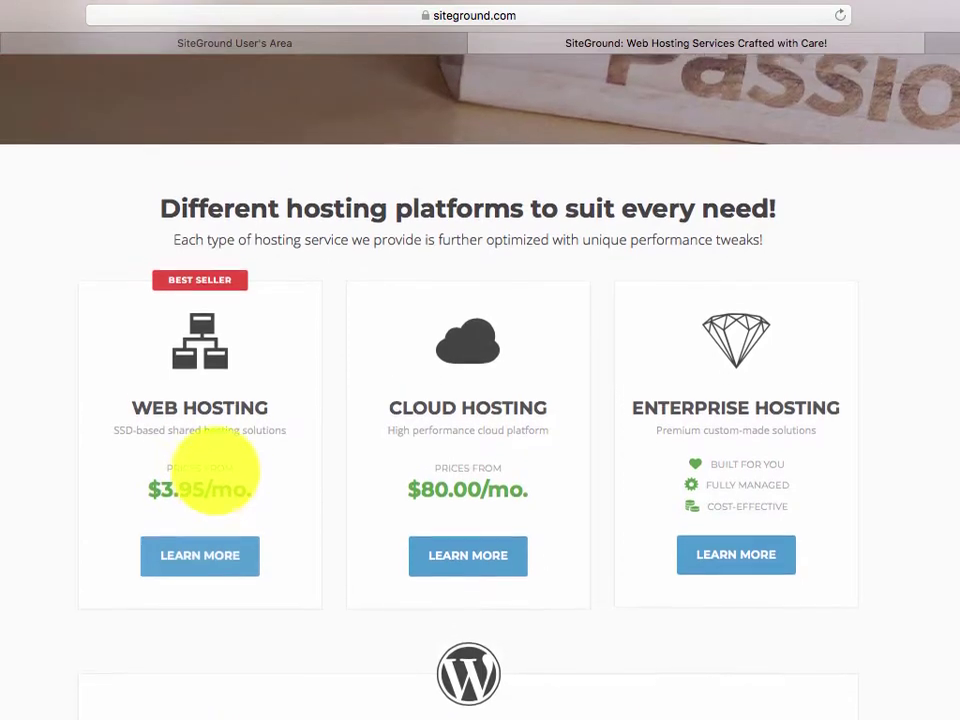
pyautogui.scroll(1, 220, 463)
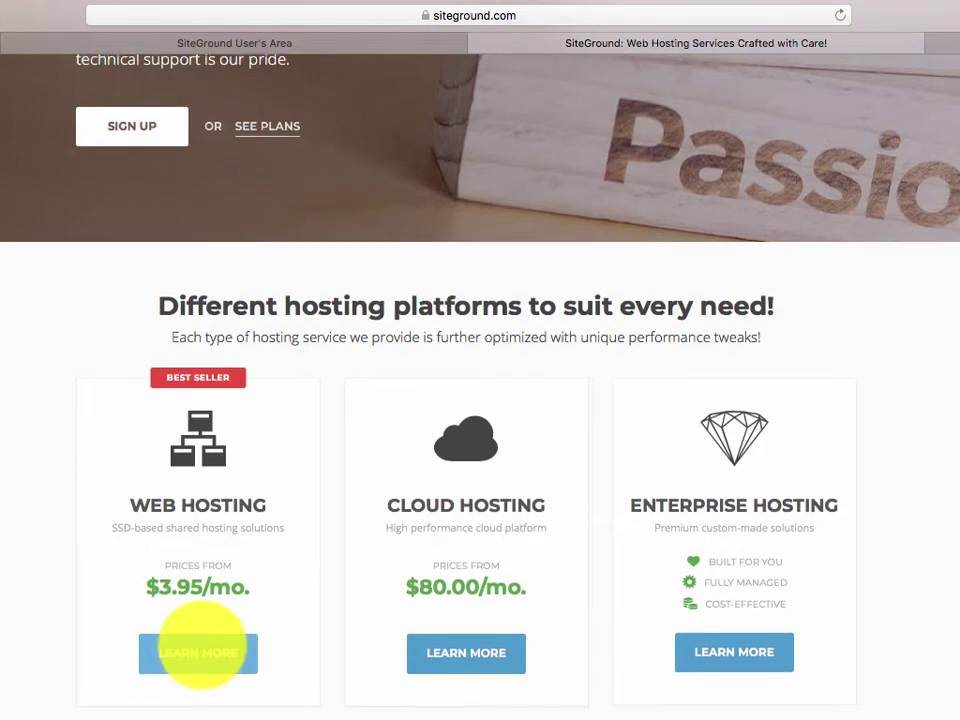
# - Open the details of the Web Hosting platform and start an order for the StartUp plan
pyautogui.click(199, 649)
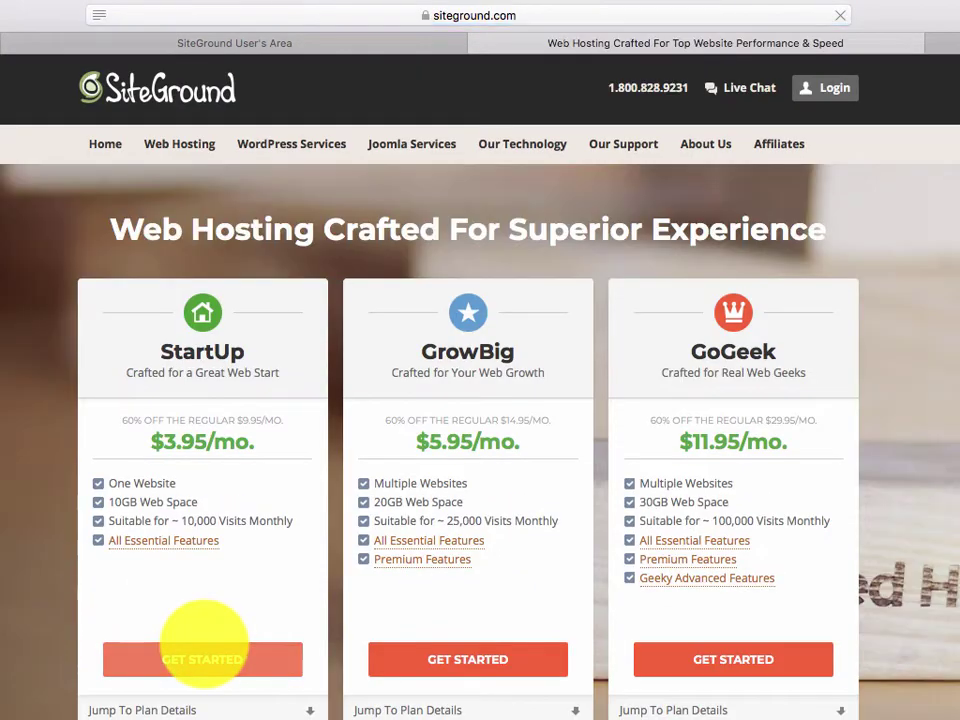
pyautogui.scroll(-3, 223, 636)
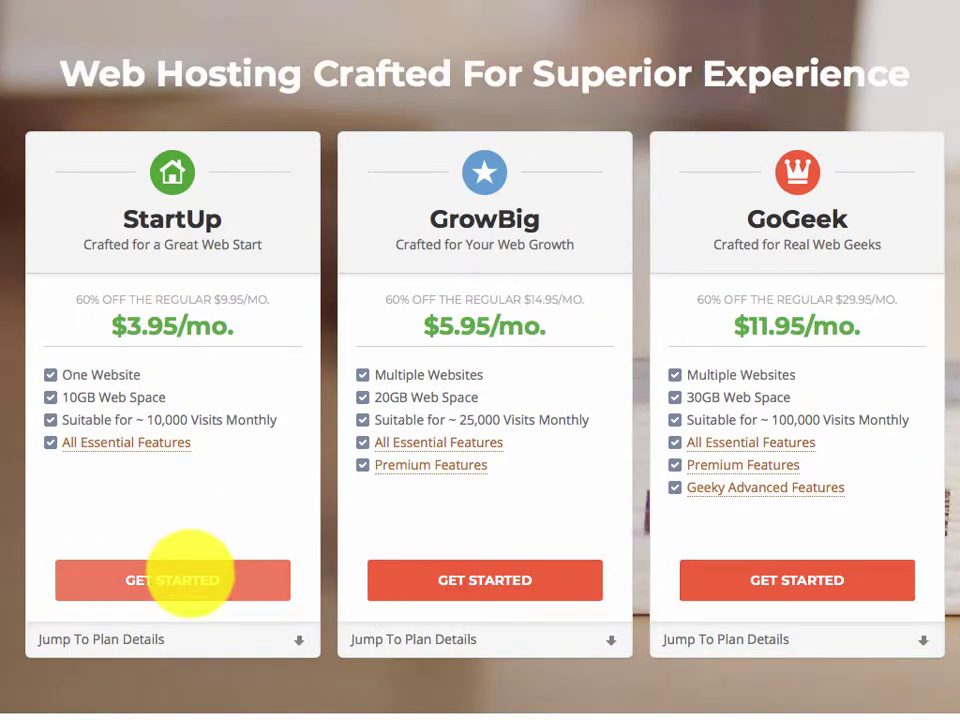
pyautogui.click(188, 578)
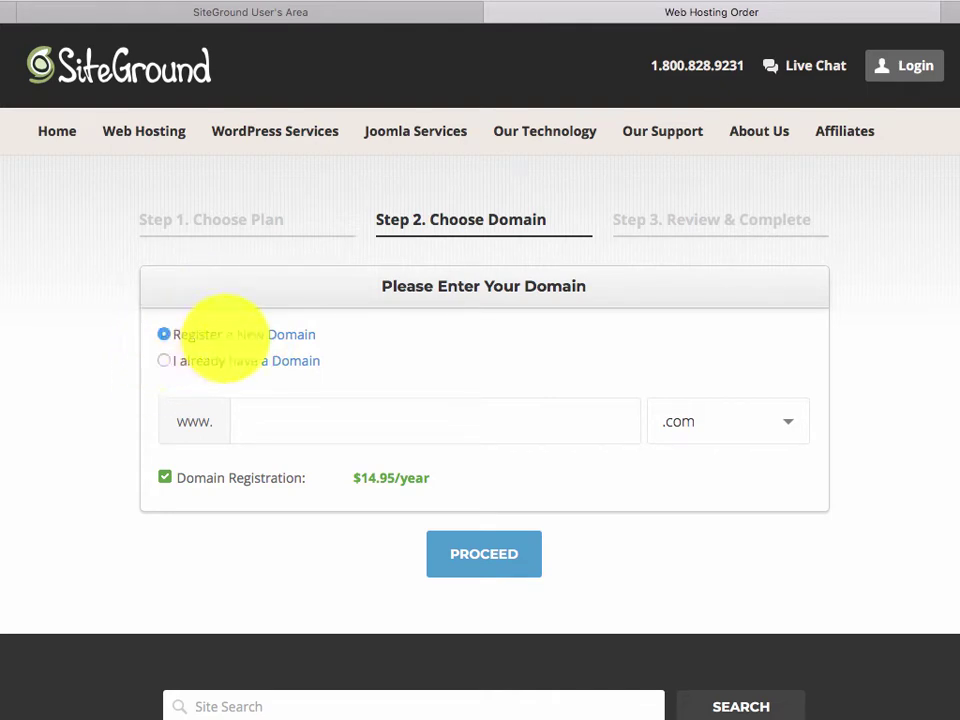
# - Choose .coffee from the generic extensions for the new domain registration
pyautogui.click(311, 431)
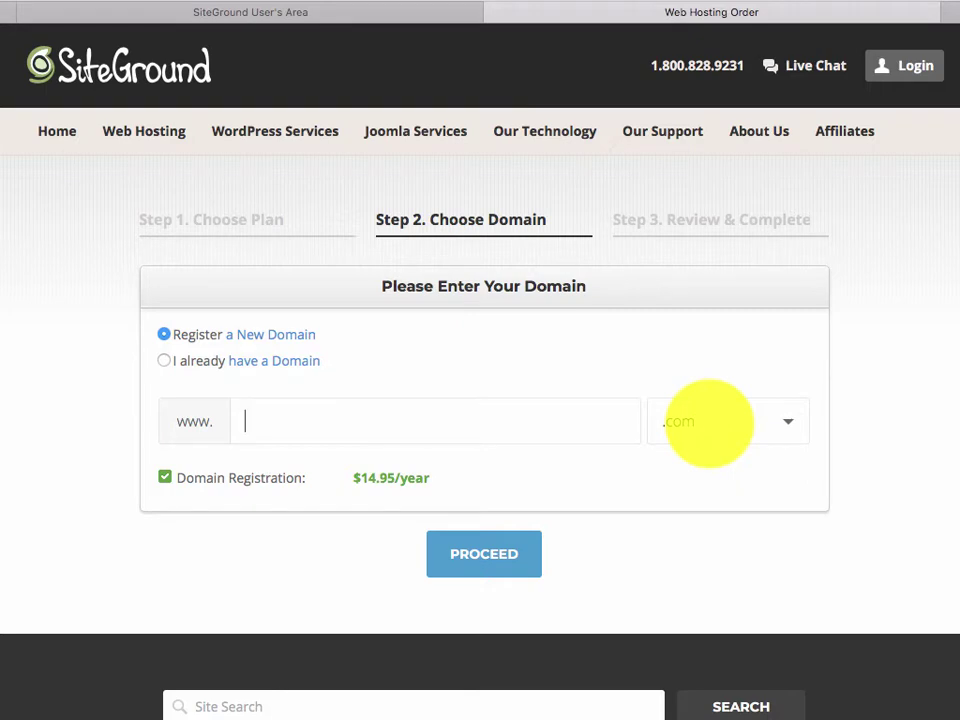
pyautogui.click(736, 421)
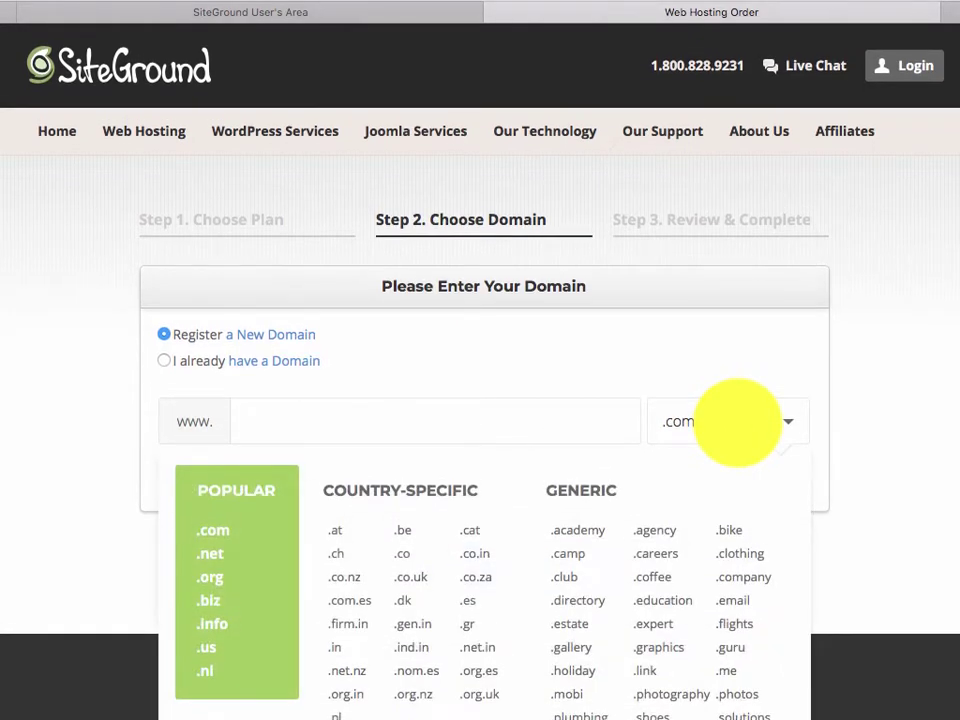
pyautogui.scroll(-4, 627, 439)
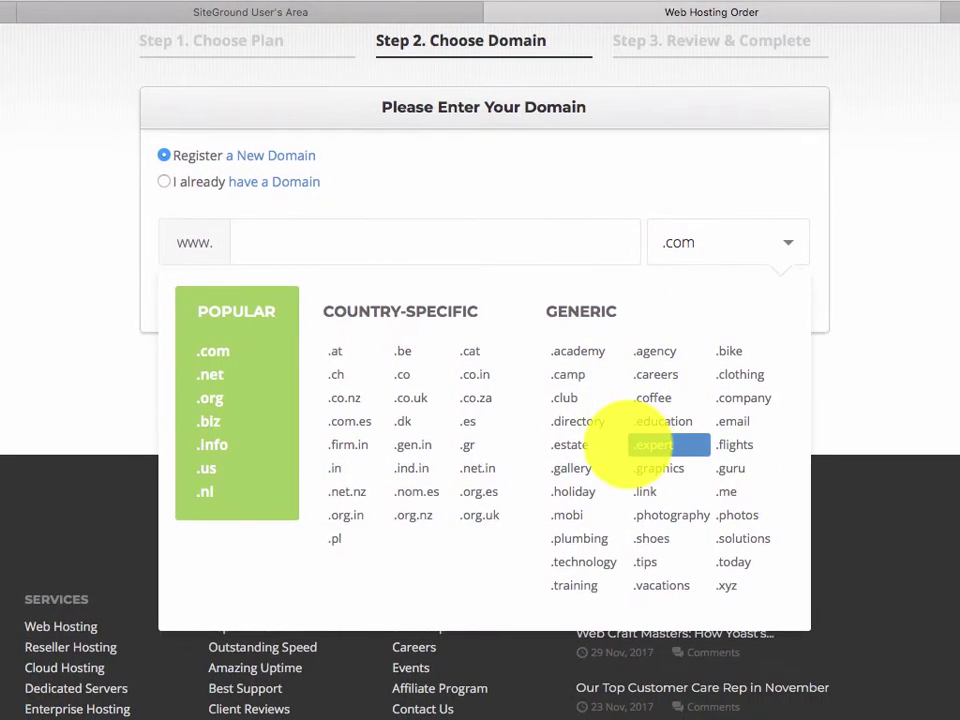
pyautogui.press('super+plus')
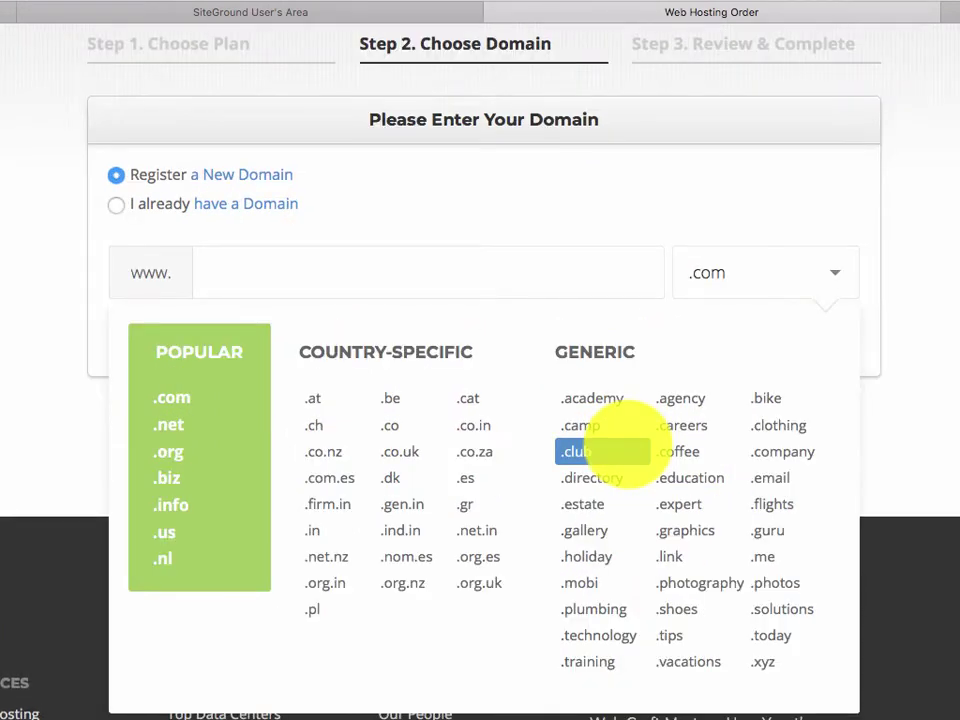
pyautogui.scroll(-1, 603, 425)
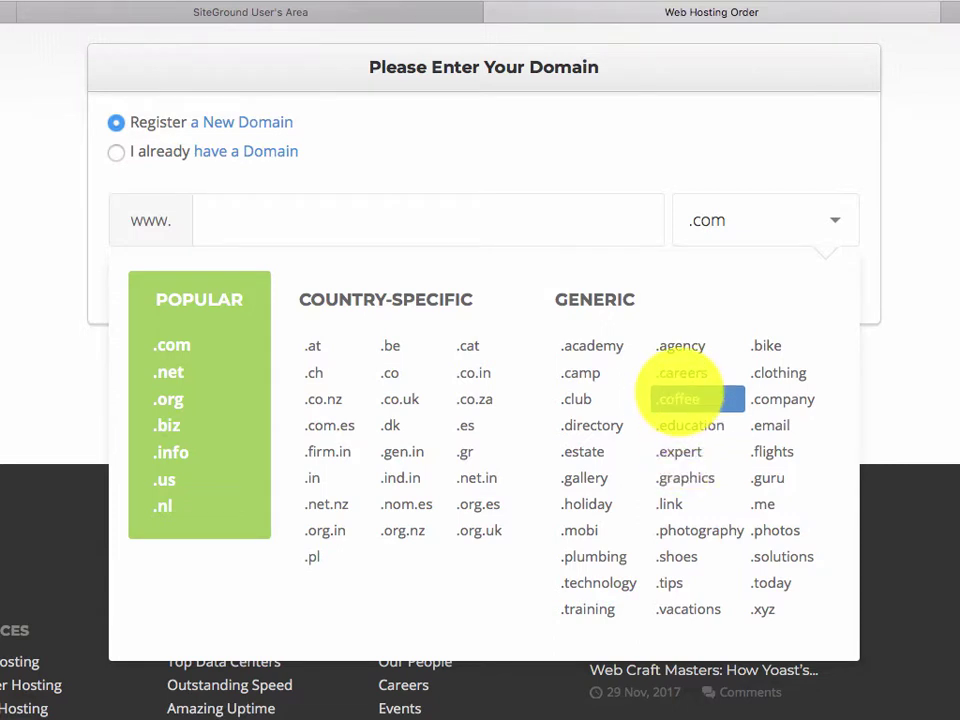
pyautogui.click(680, 398)
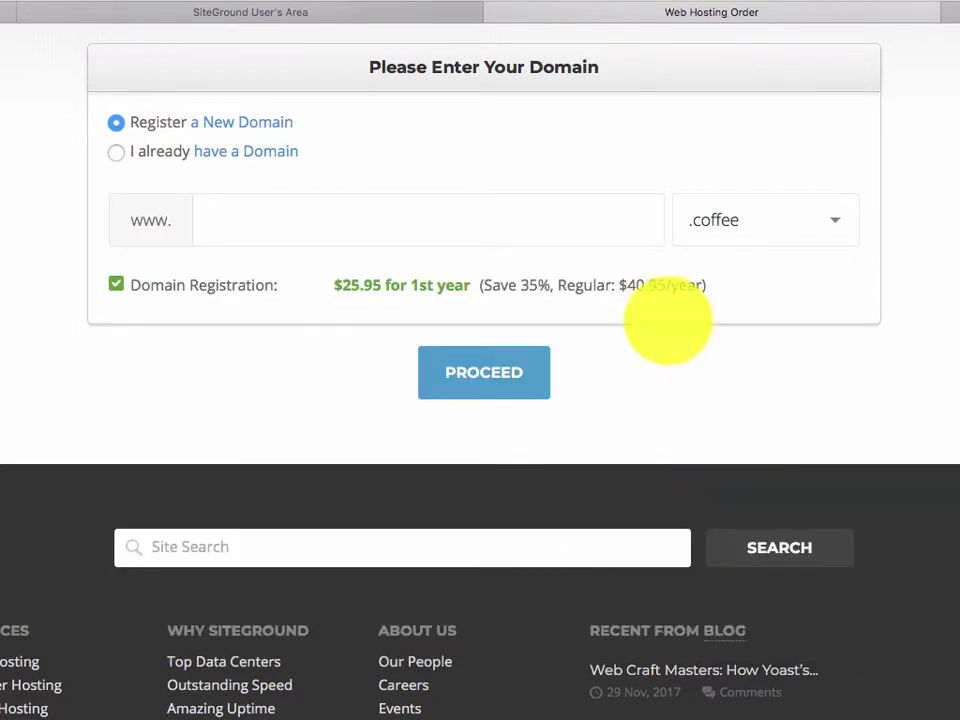
# - Enter Donutsand as the new domain name and submit it for an availability check
pyautogui.click(386, 221)
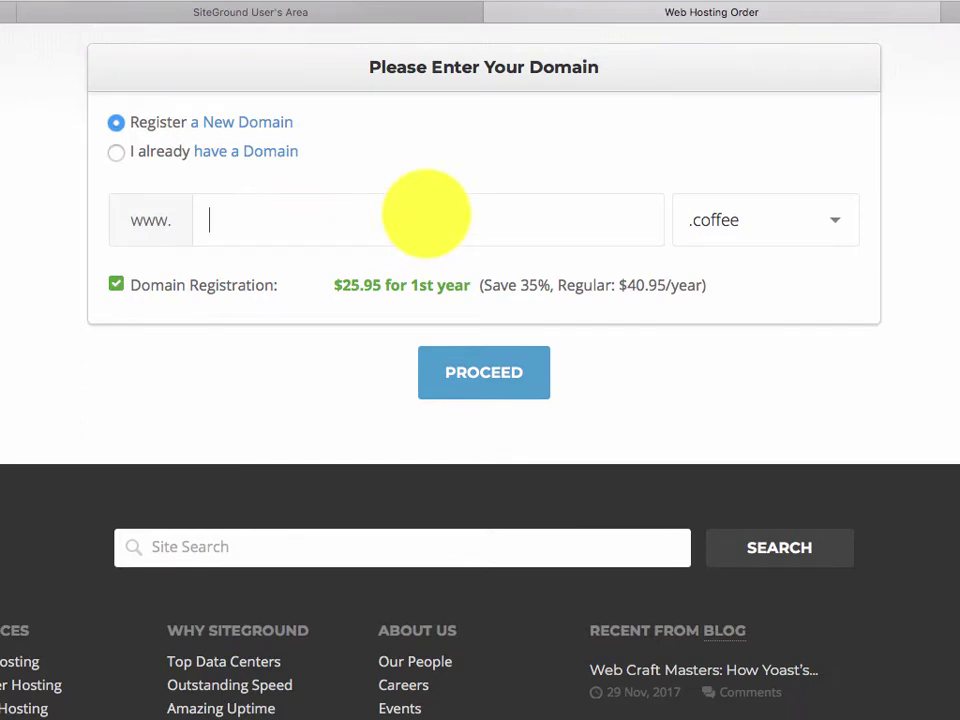
pyautogui.write('Donu')
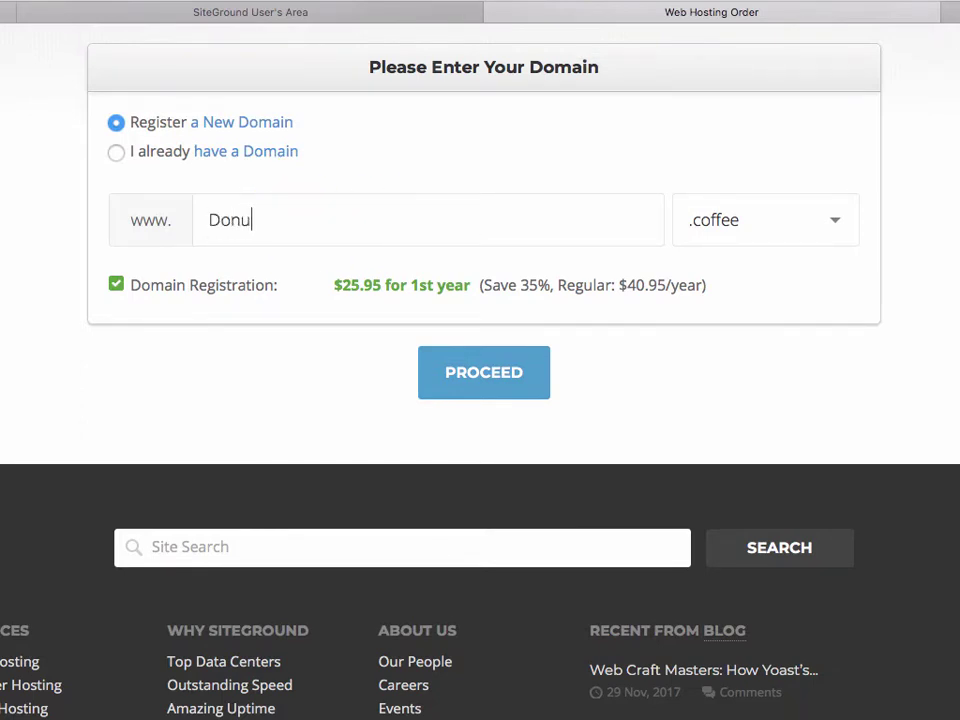
pyautogui.write('tsand')
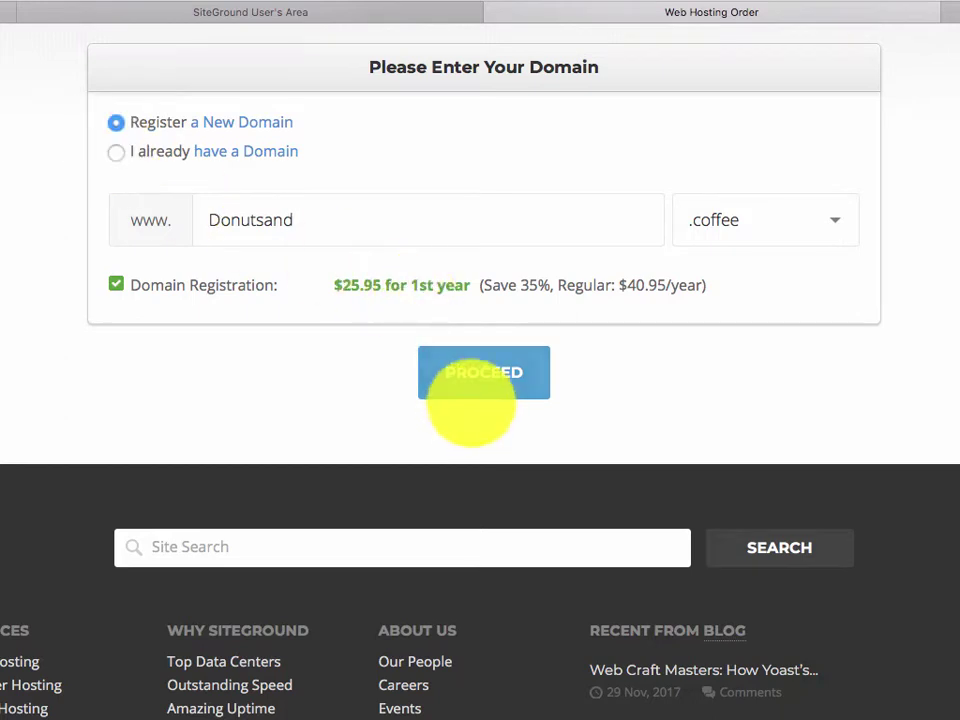
pyautogui.click(476, 370)
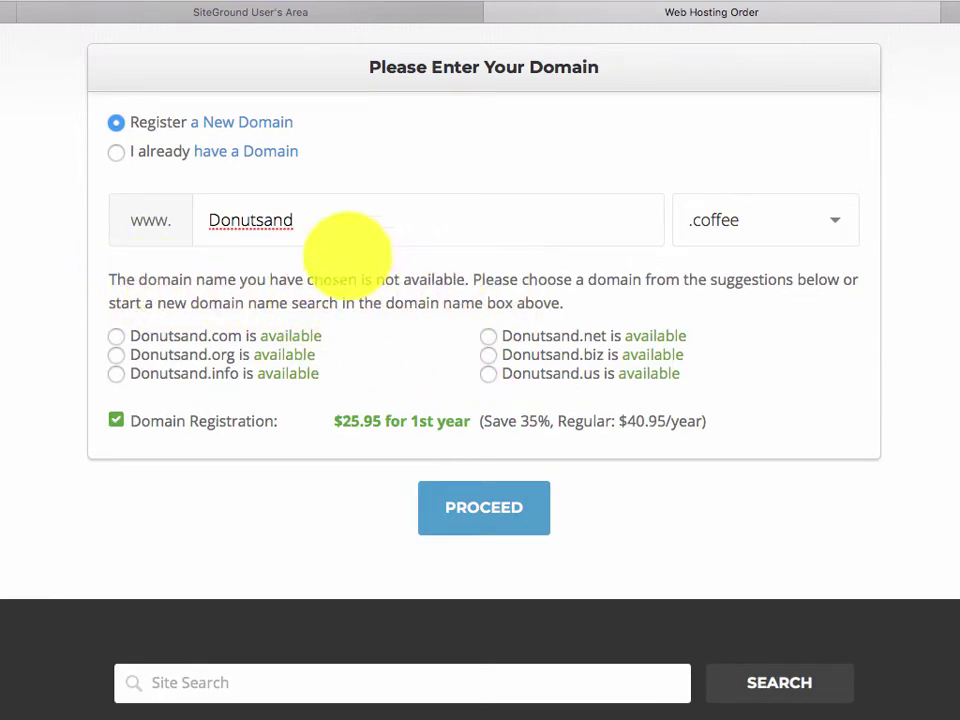
# - Replace the domain name with "anything goes" and submit it for an availability check
pyautogui.click(343, 226)
pyautogui.doubleClick(340, 230)
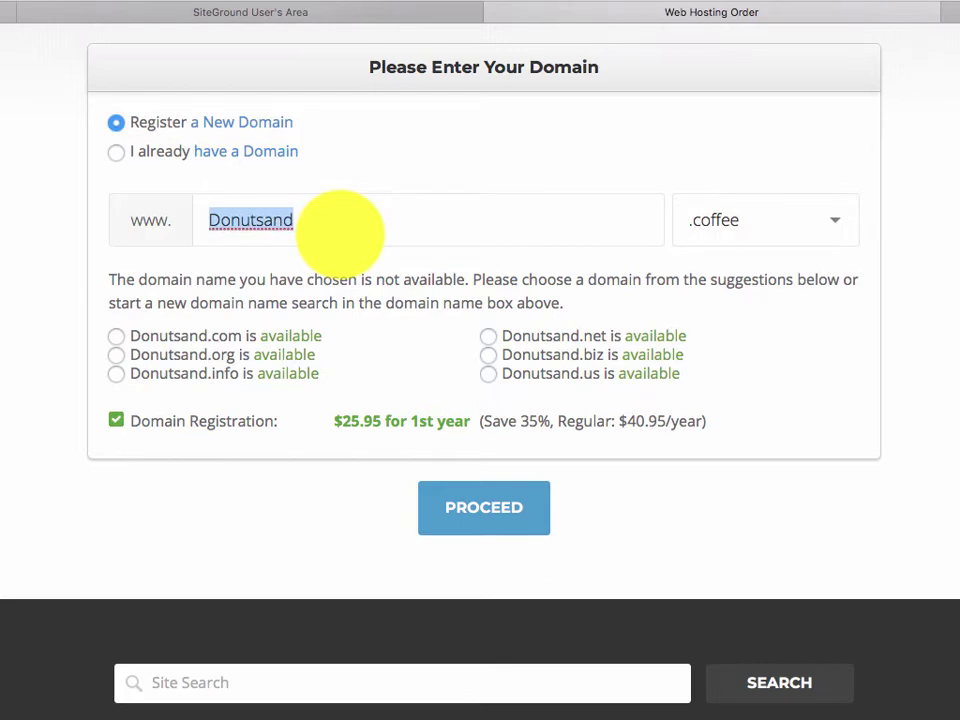
pyautogui.press('BackSpace')
pyautogui.write('anythinggoes')
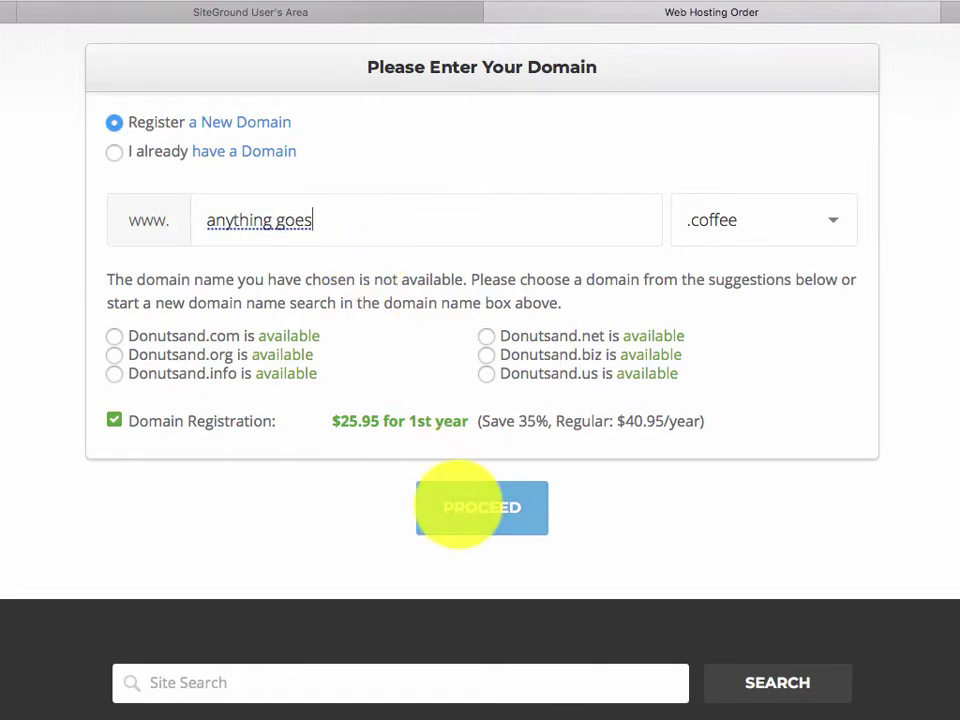
pyautogui.click(458, 503)
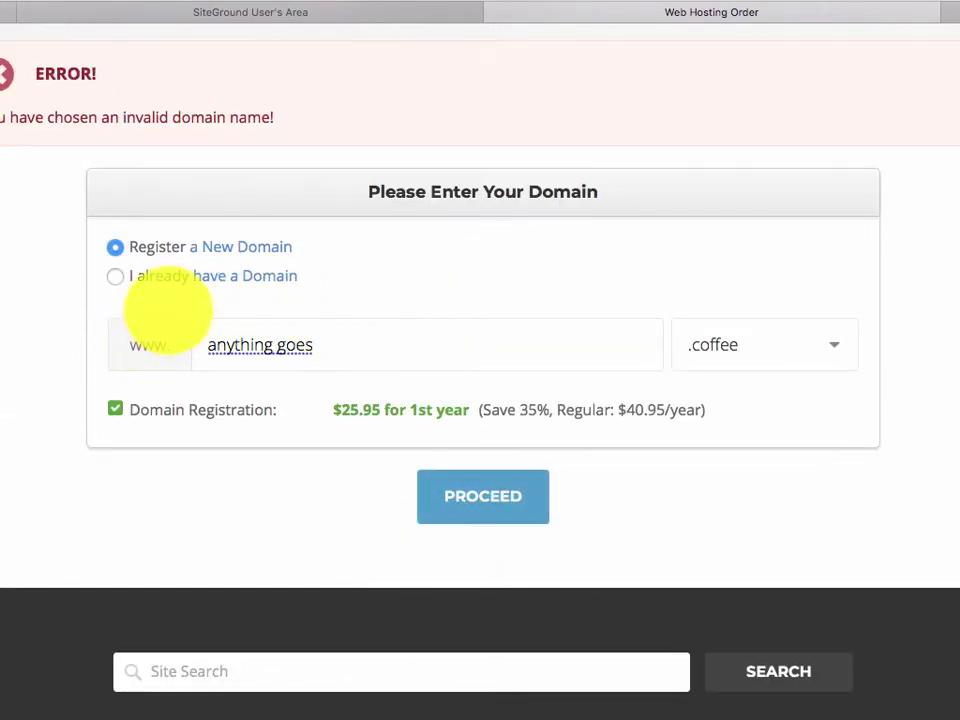
# - Remove the space so the domain name reads anythinggoes and proceed with the order
pyautogui.click(312, 347)
pyautogui.click(277, 346)
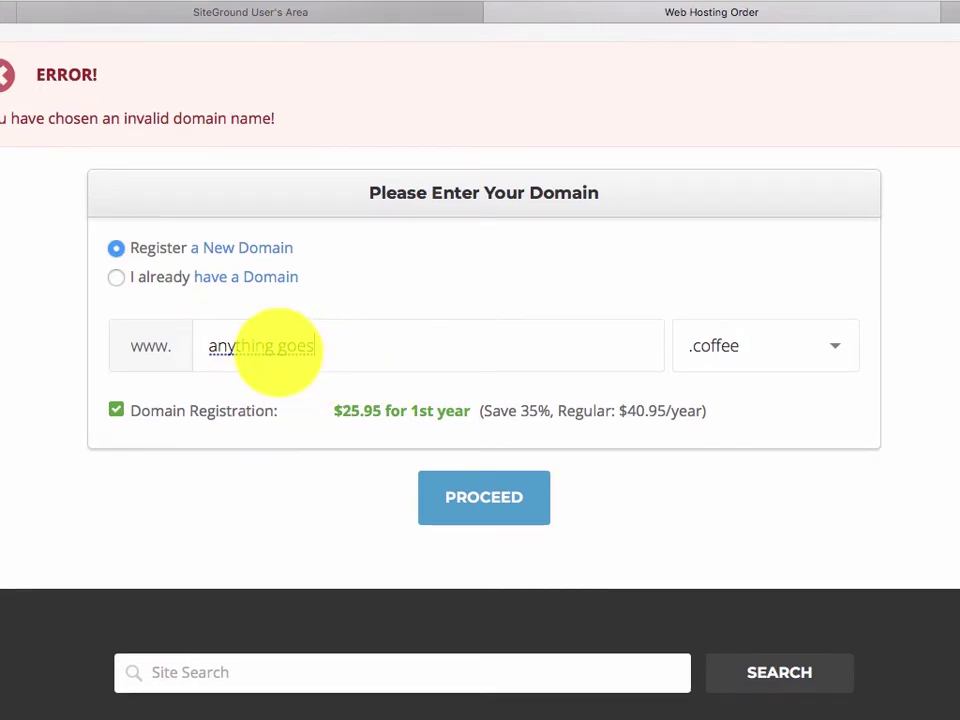
pyautogui.press('BackSpace')
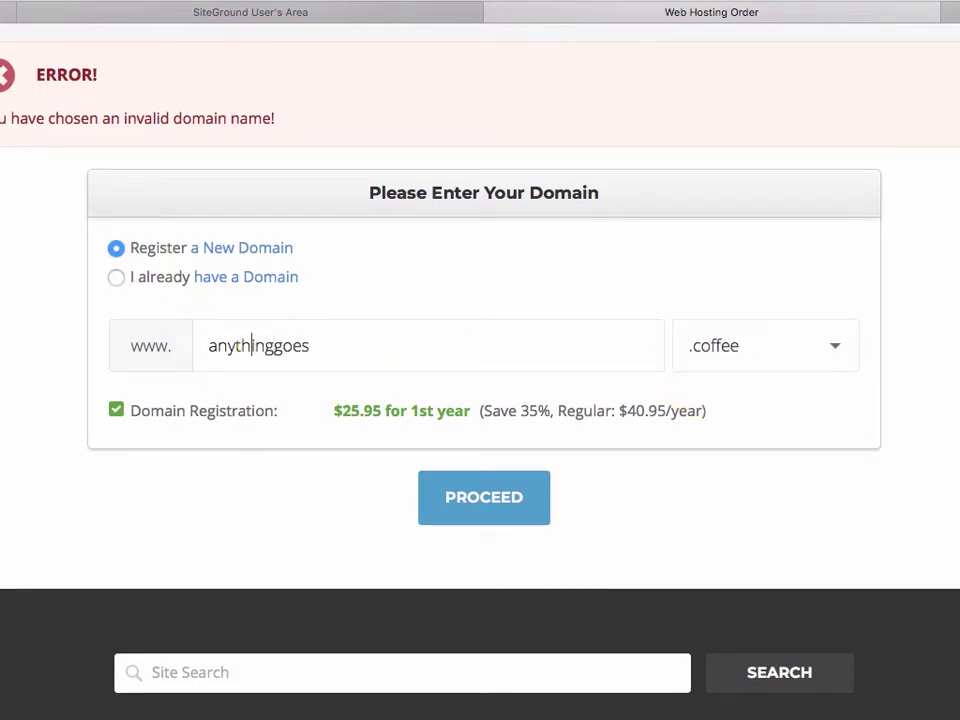
pyautogui.click(533, 482)
pyautogui.click(467, 505)
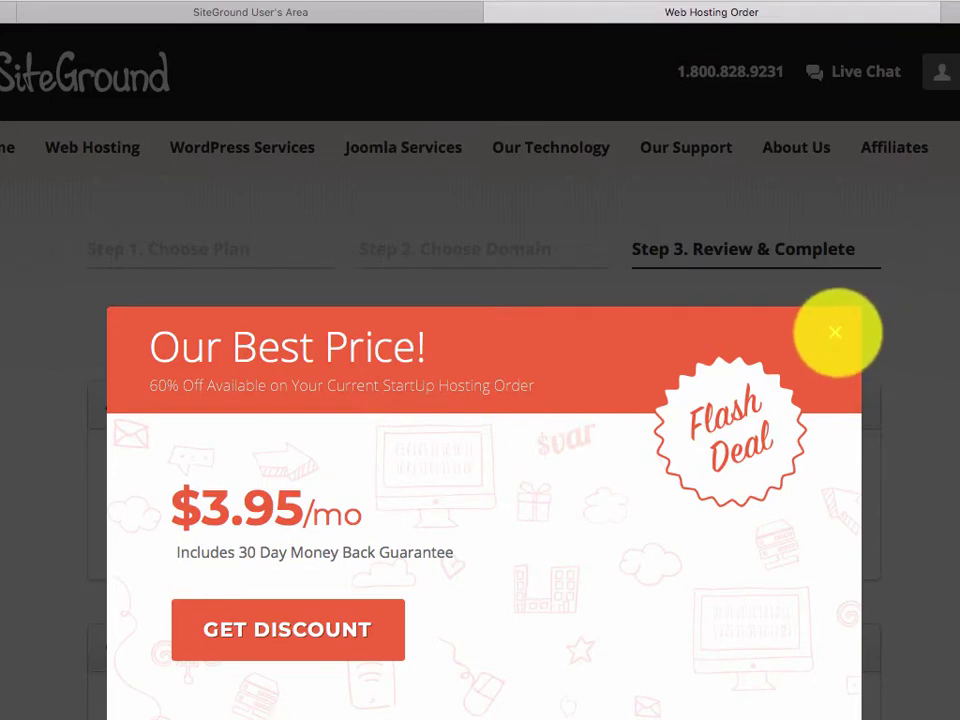
# - Dismiss the Flash Deal offer and review the account and client information fields of the order form
pyautogui.click(835, 332)
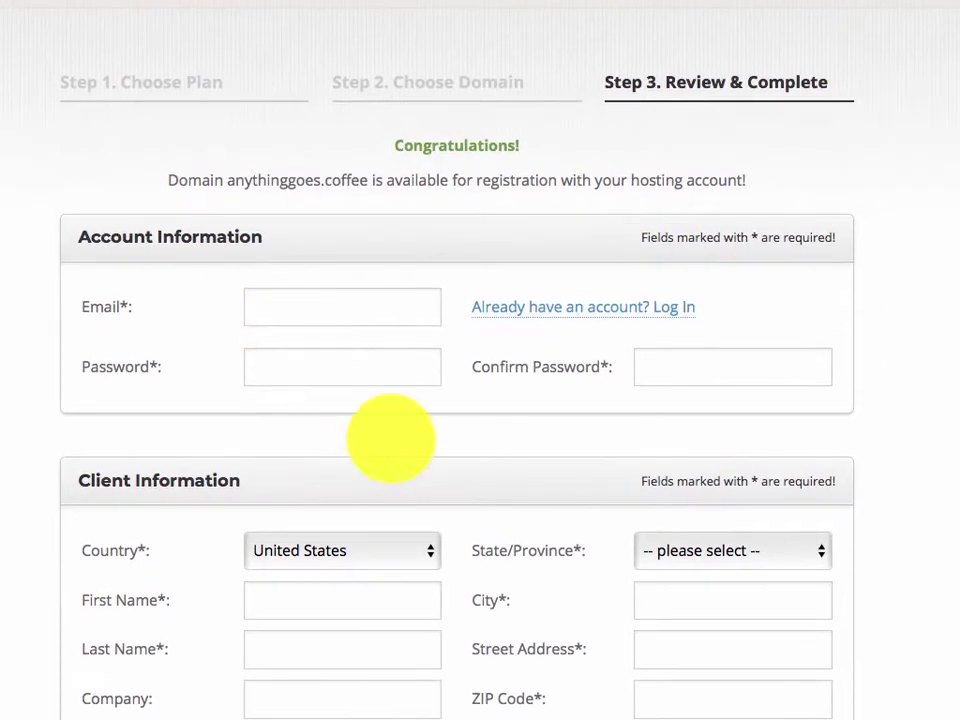
pyautogui.scroll(-8, 396, 446)
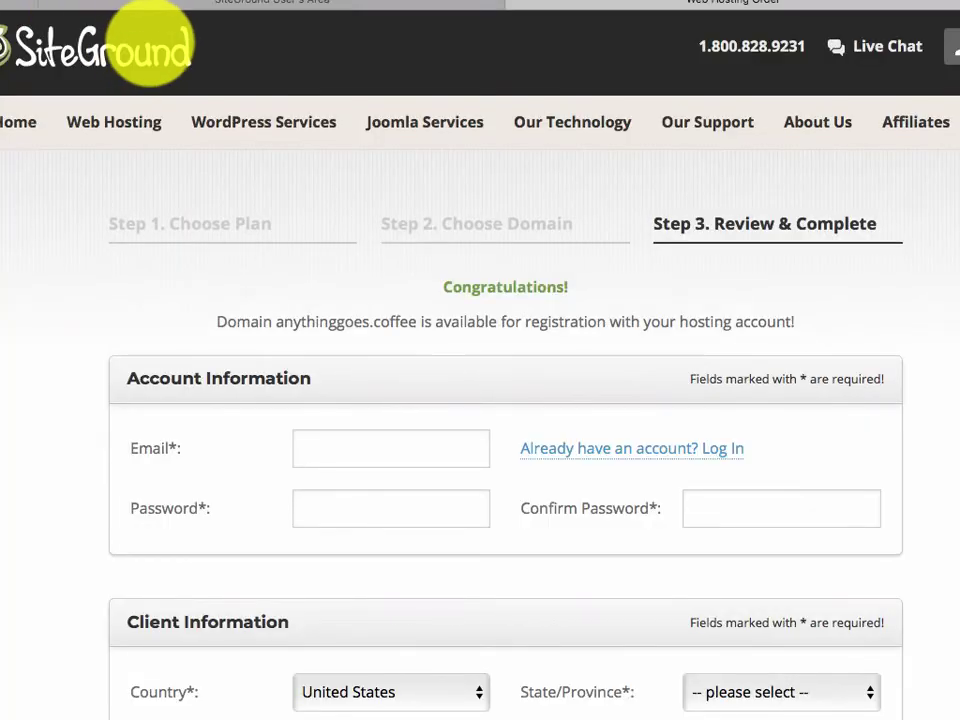
# - Leave the order form and log in to the SiteGround user area with the existing account
pyautogui.moveTo(617, 120)
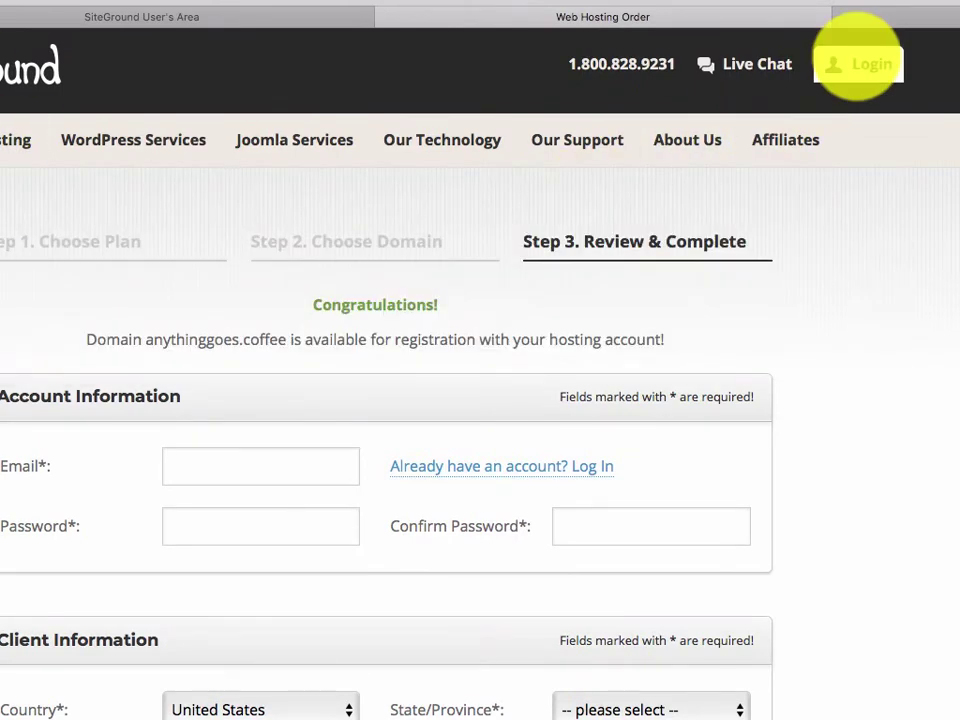
pyautogui.click(864, 62)
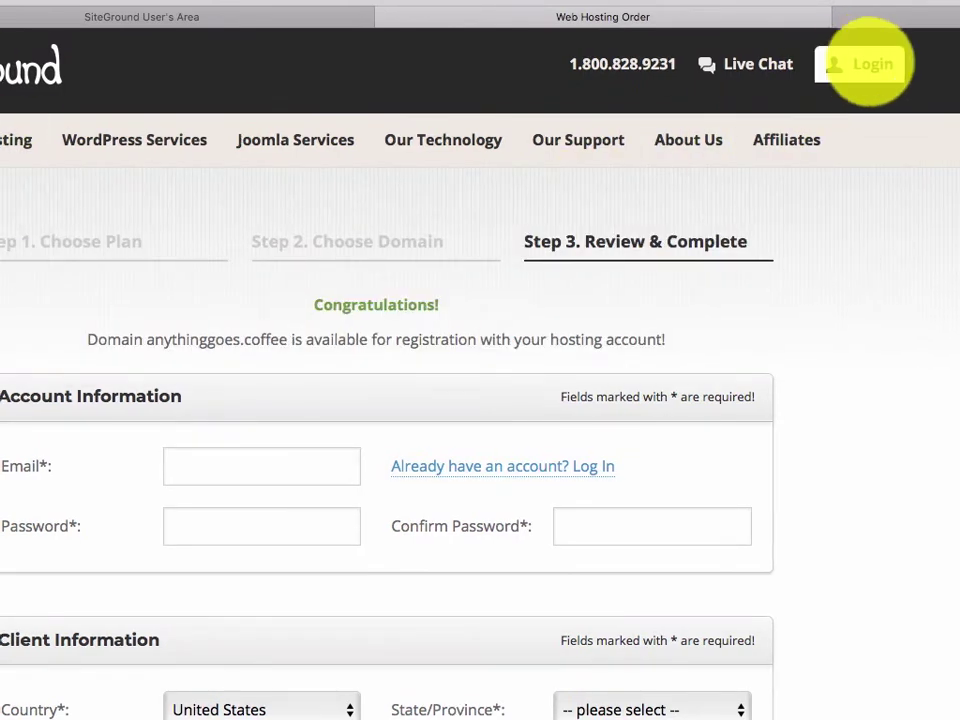
pyautogui.click(343, 429)
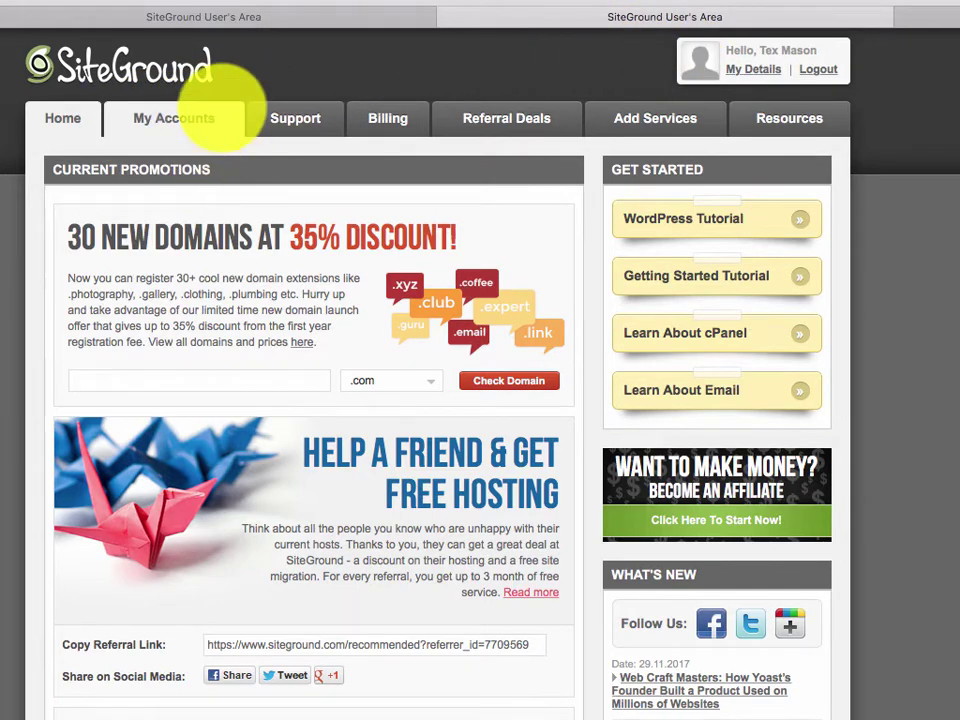
# - Open the cPanel of the cashby.email hosting account using secure access
pyautogui.click(232, 104)
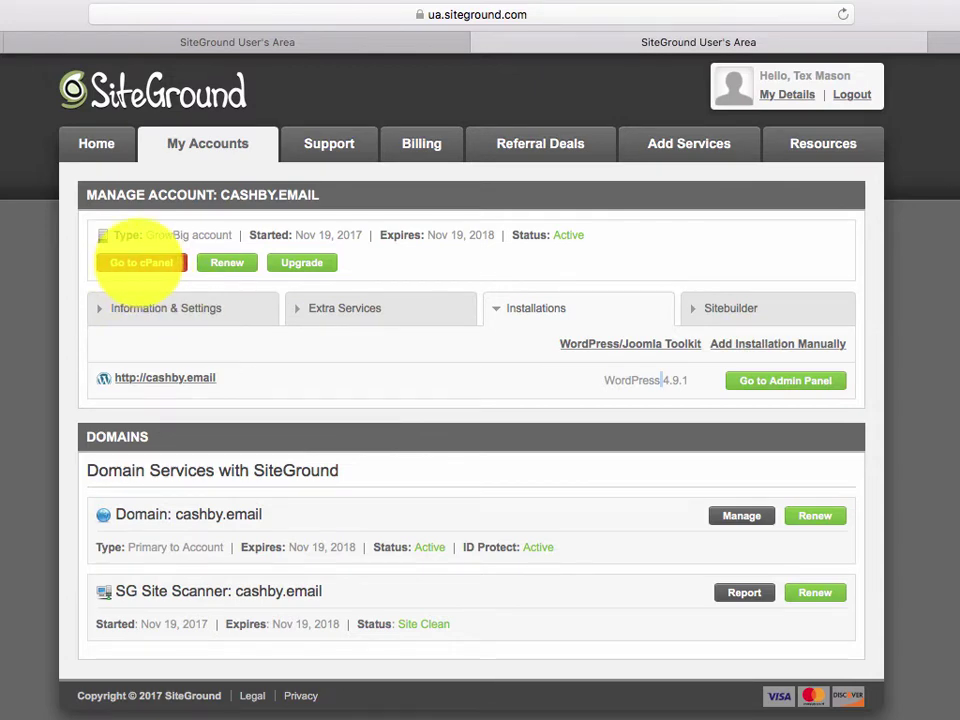
pyautogui.click(141, 262)
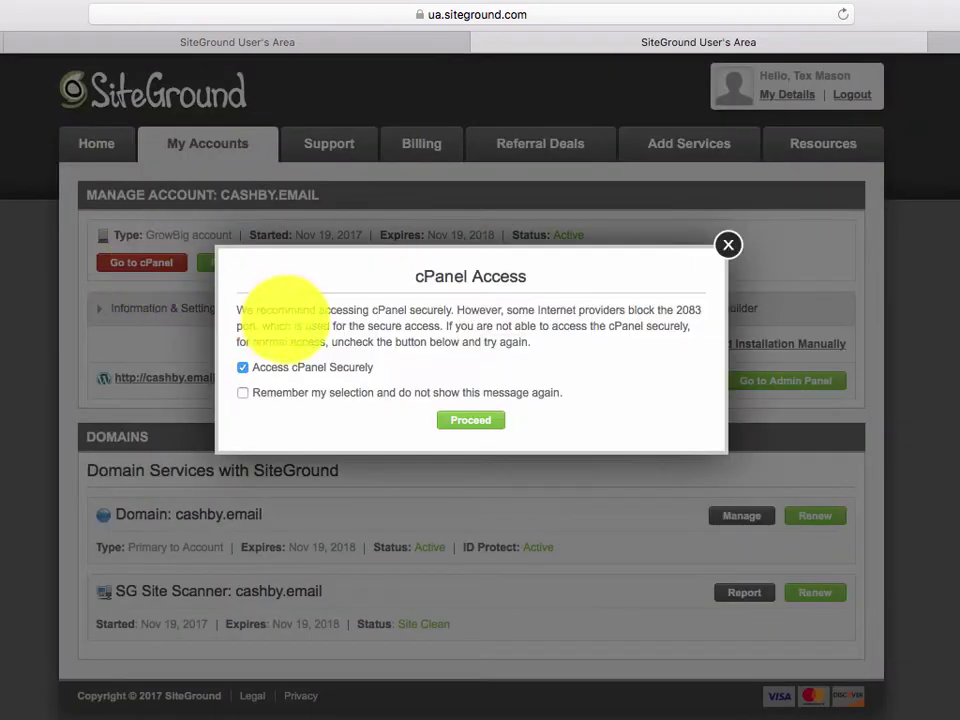
pyautogui.click(470, 420)
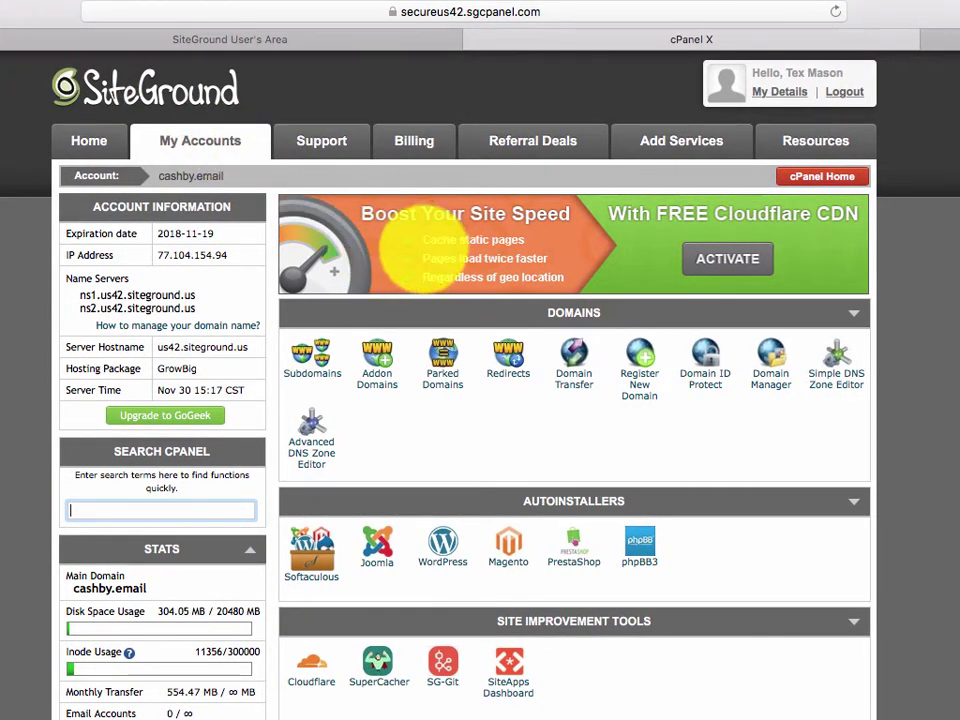
# - Look over cPanel's tool sections, including Domains, Autoinstallers, WordPress Tools and Mail
pyautogui.scroll(-3, 390, 285)
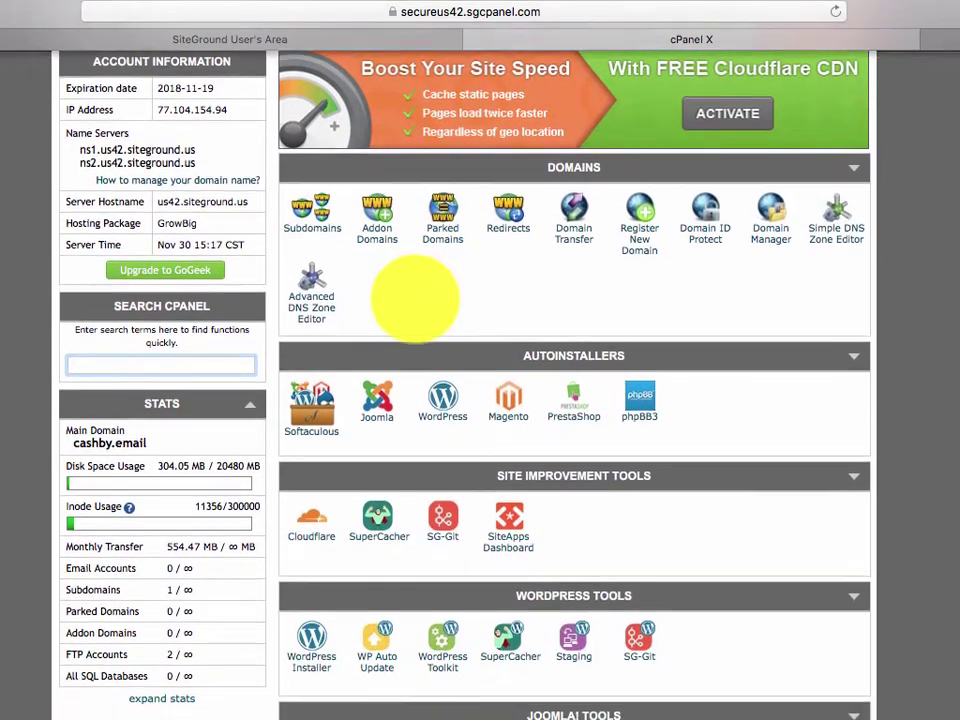
pyautogui.scroll(-3, 415, 297)
pyautogui.scroll(-3, 415, 297)
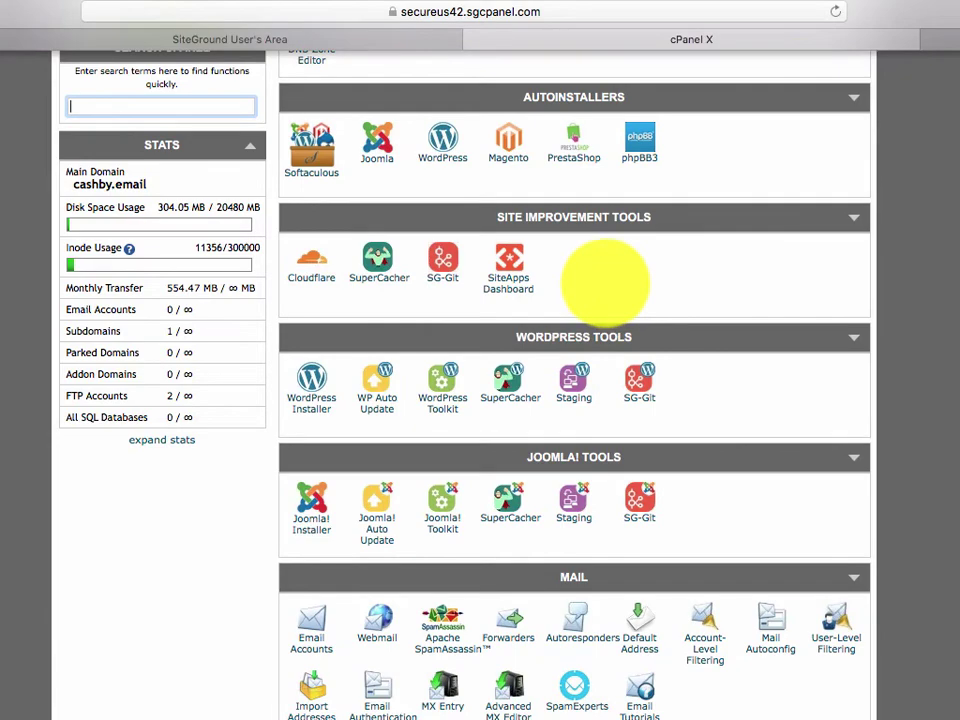
pyautogui.scroll(3, 605, 283)
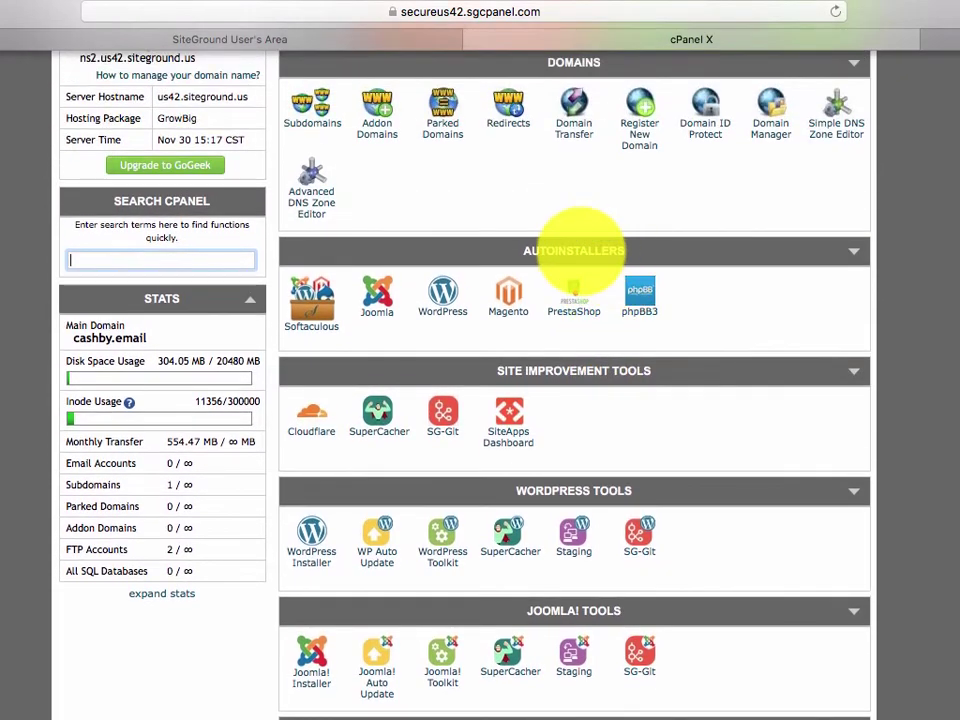
pyautogui.scroll(1, 578, 270)
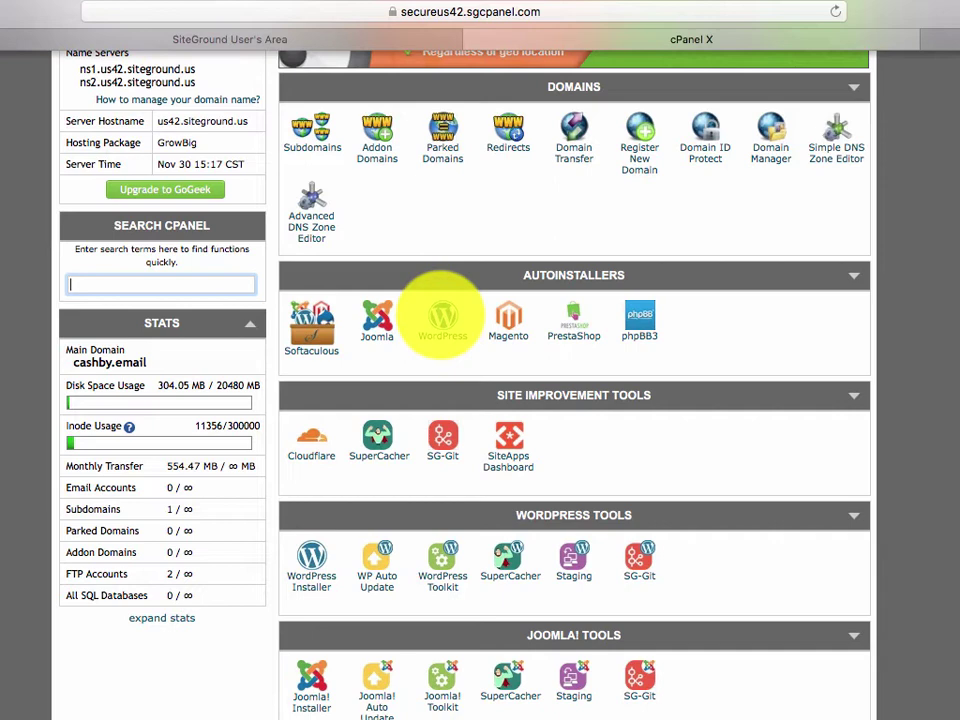
pyautogui.scroll(-1, 443, 318)
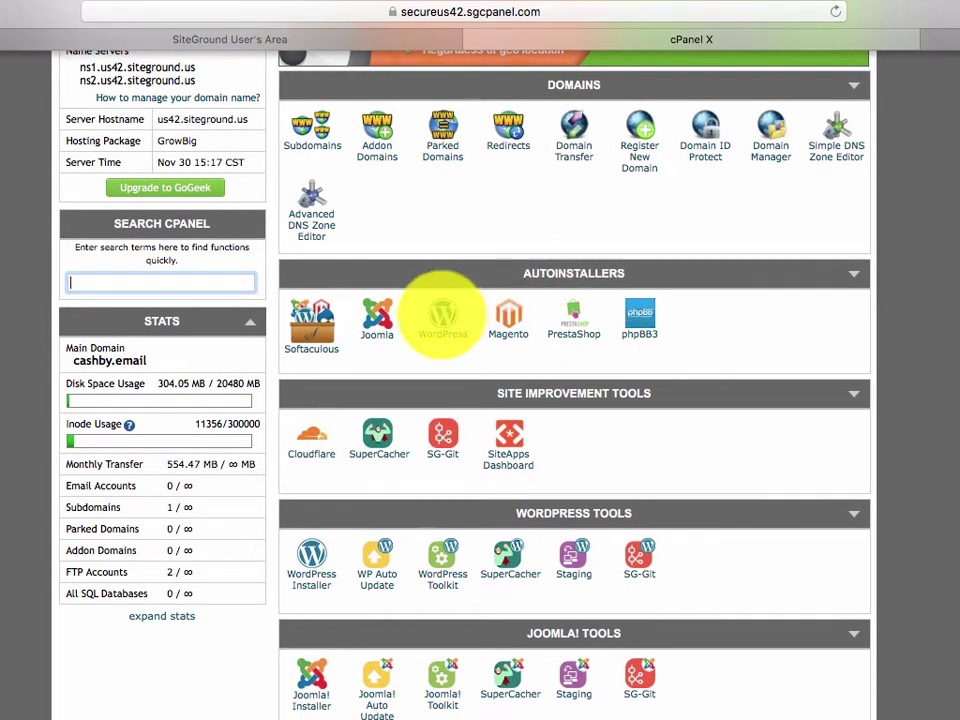
pyautogui.scroll(-1, 440, 300)
pyautogui.scroll(1, 443, 312)
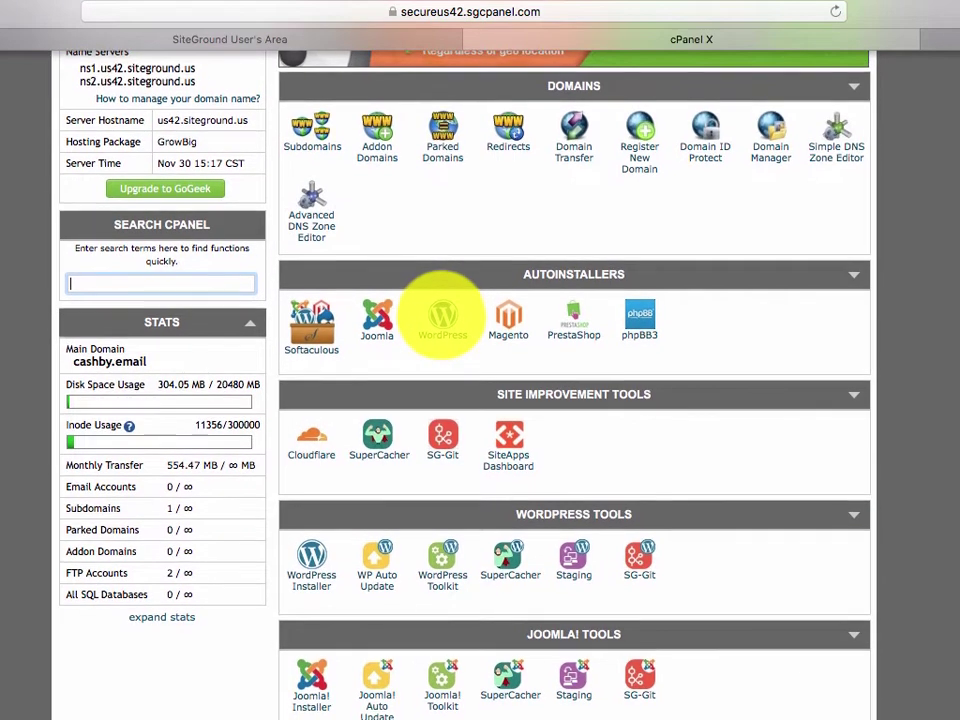
# - Open the WordPress autoinstaller and read through its overview page
pyautogui.click(443, 316)
pyautogui.scroll(-1, 443, 312)
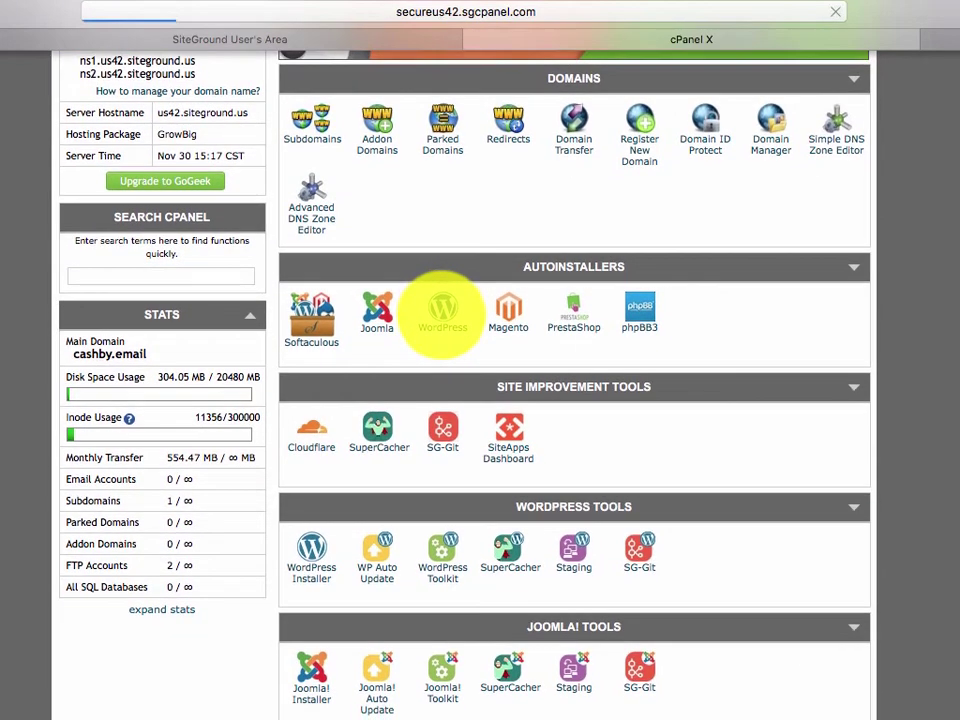
pyautogui.scroll(-5, 440, 315)
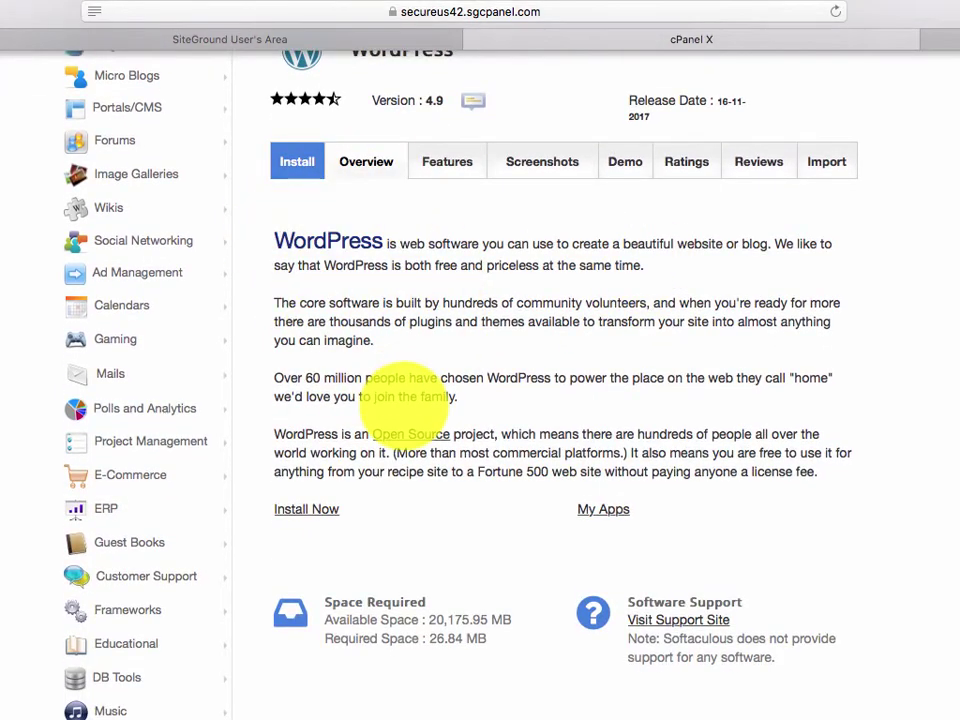
pyautogui.scroll(-3, 407, 380)
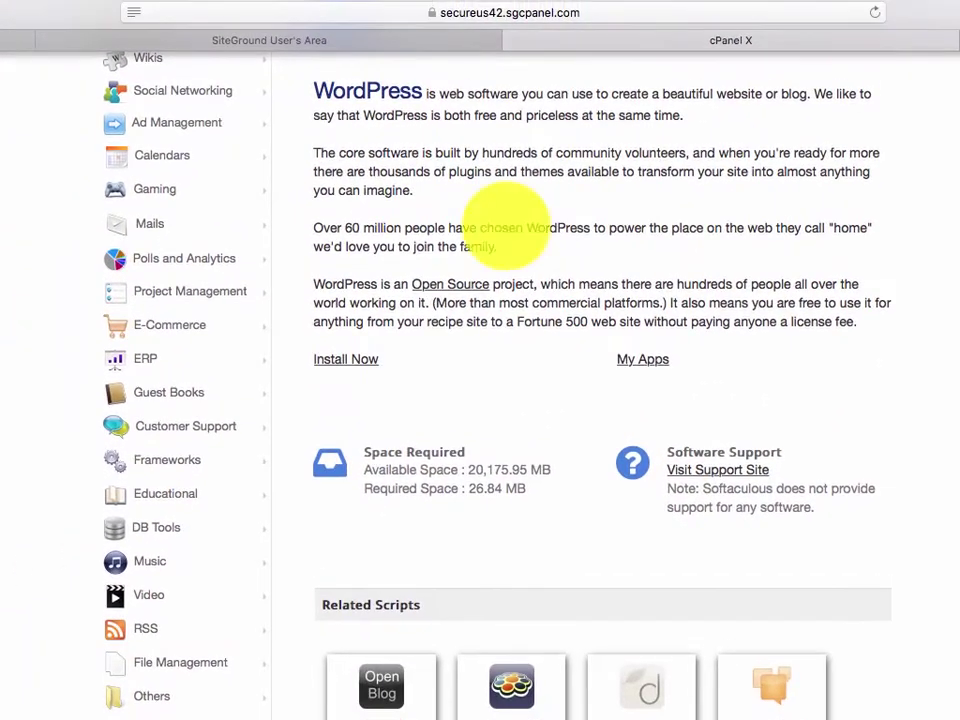
pyautogui.scroll(8, 505, 225)
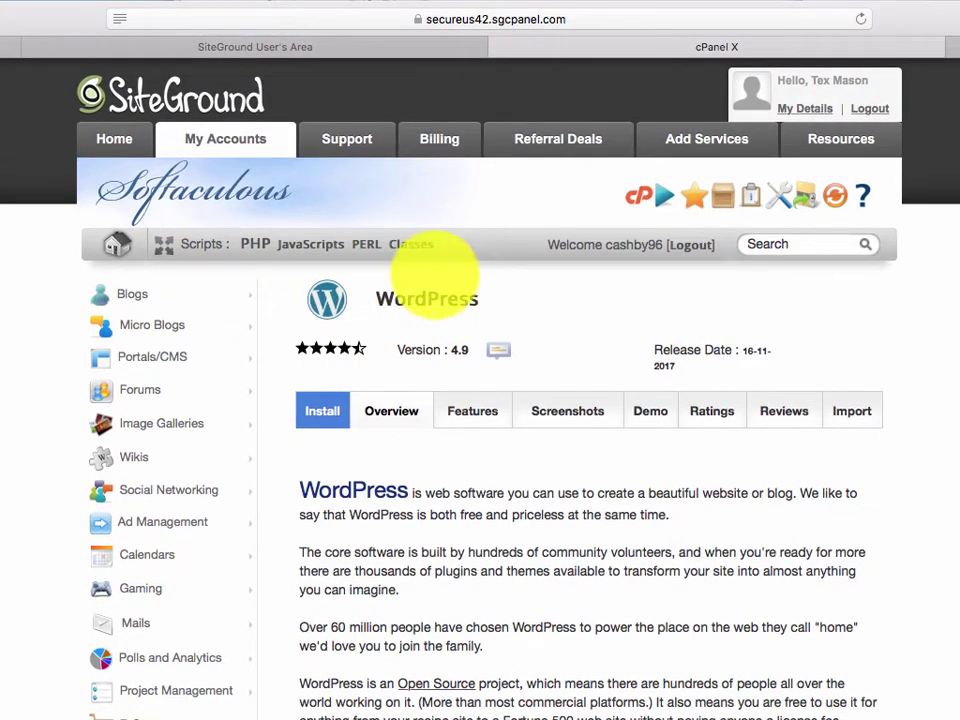
pyautogui.scroll(-1, 385, 405)
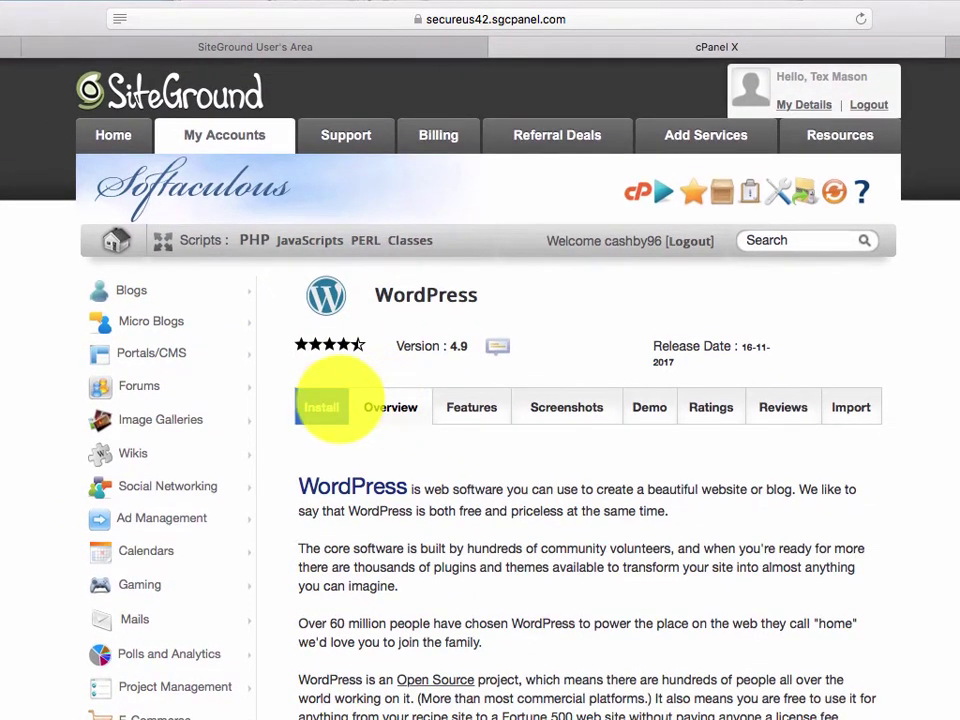
# - View WordPress's overview, features and screenshots, and return to its installation form
pyautogui.click(322, 404)
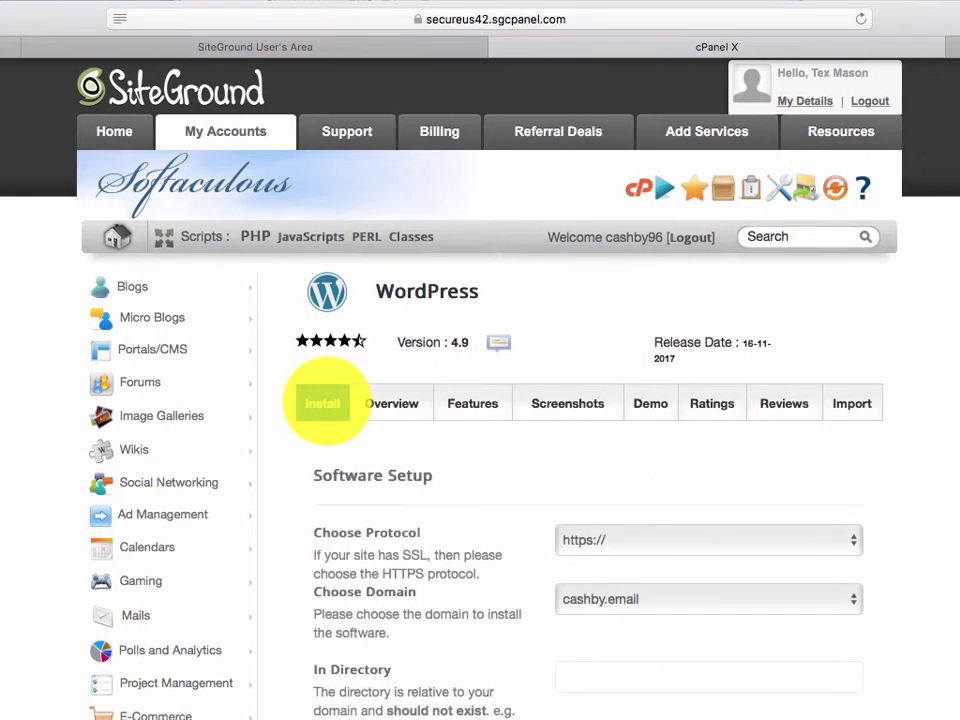
pyautogui.click(386, 400)
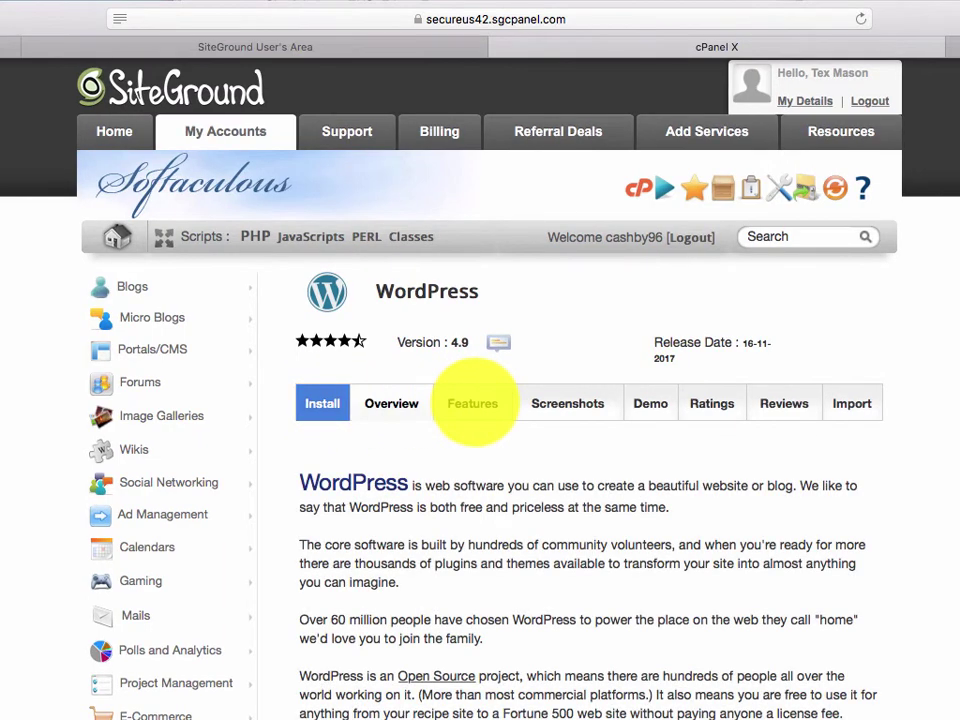
pyautogui.click(472, 404)
pyautogui.click(557, 405)
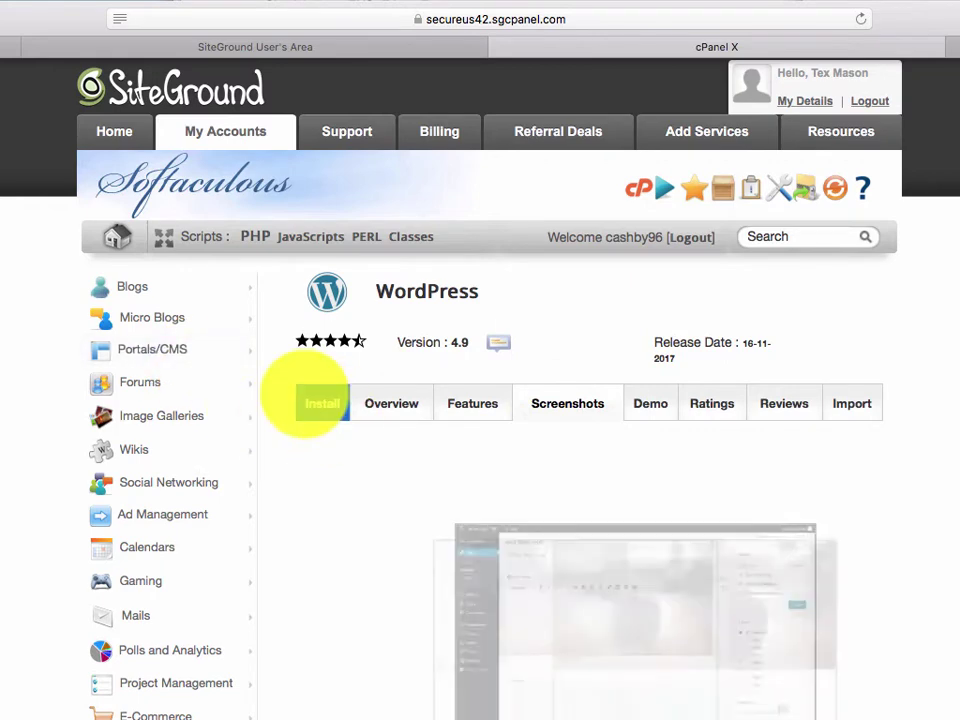
pyautogui.click(322, 403)
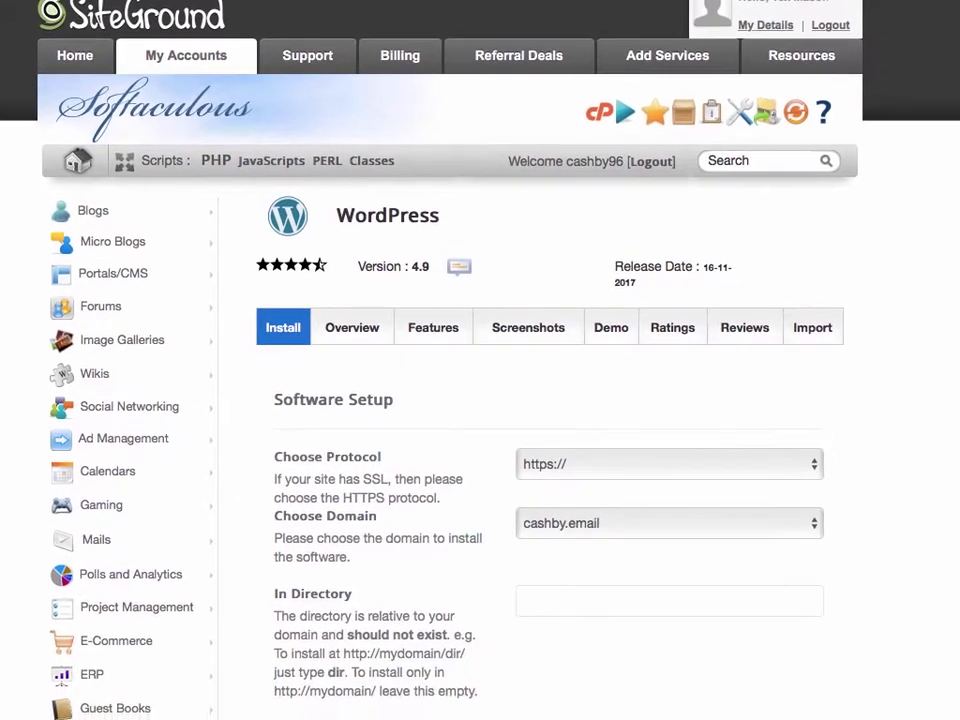
pyautogui.click(691, 598)
pyautogui.scroll(-3, 610, 430)
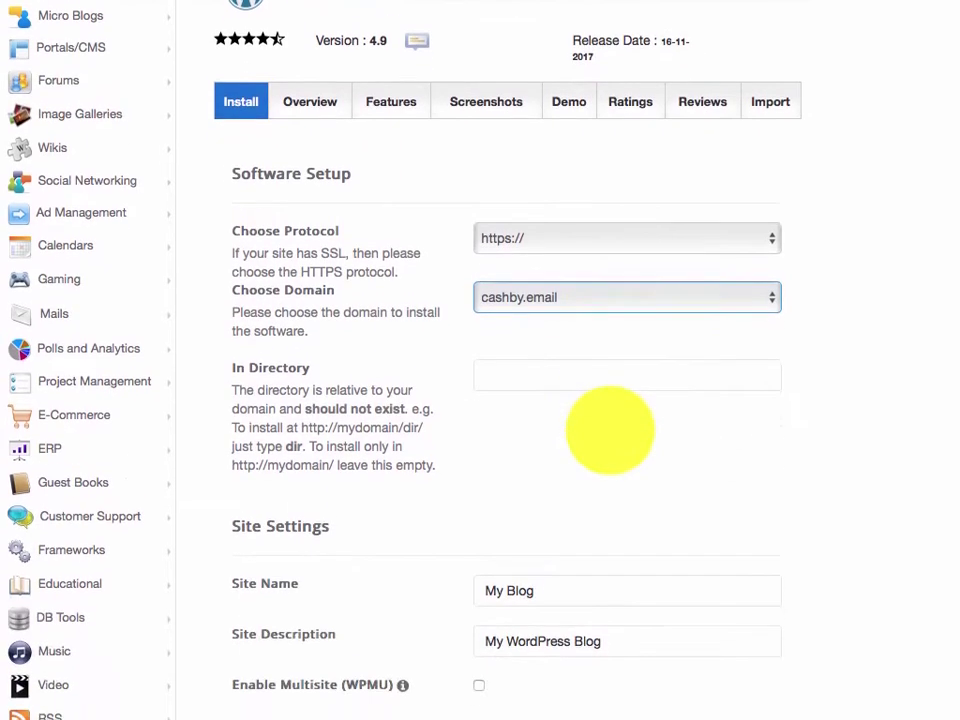
pyautogui.click(515, 238)
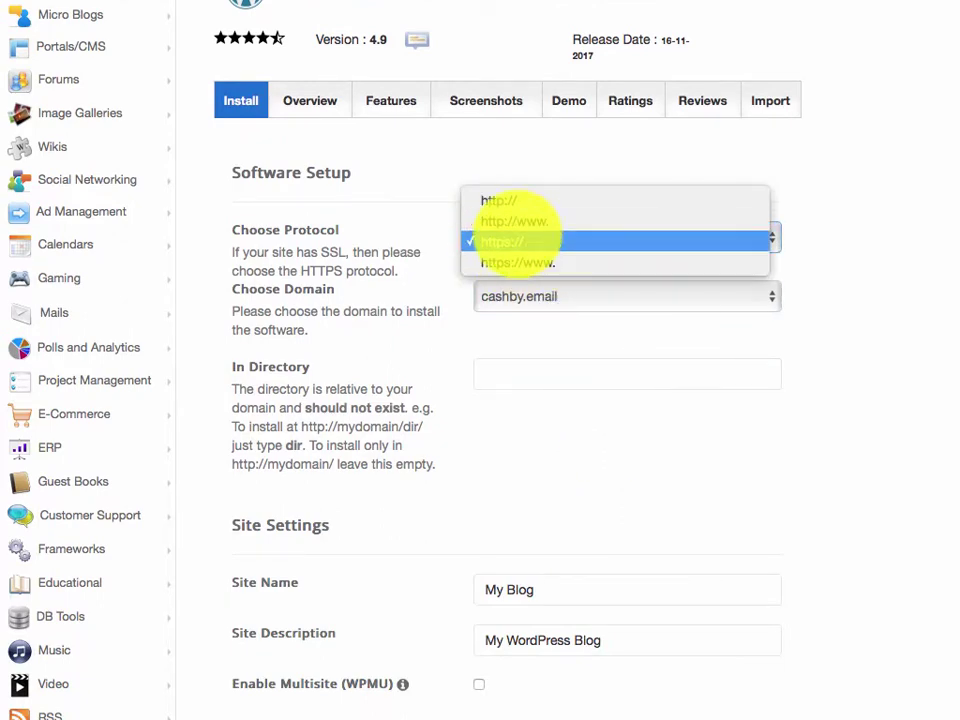
pyautogui.click(525, 200)
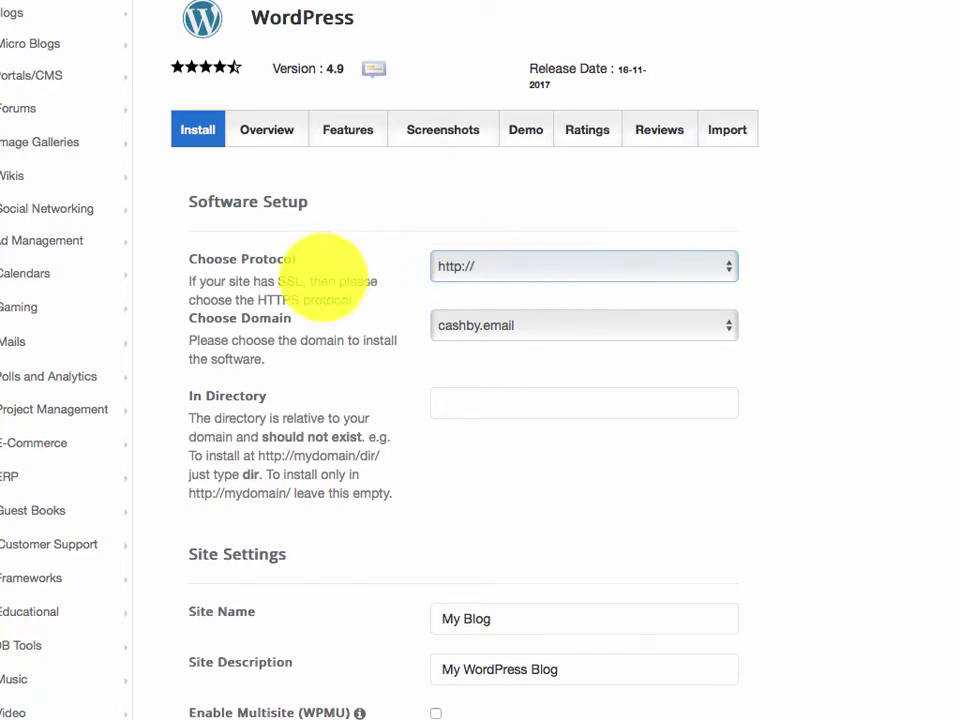
pyautogui.click(477, 266)
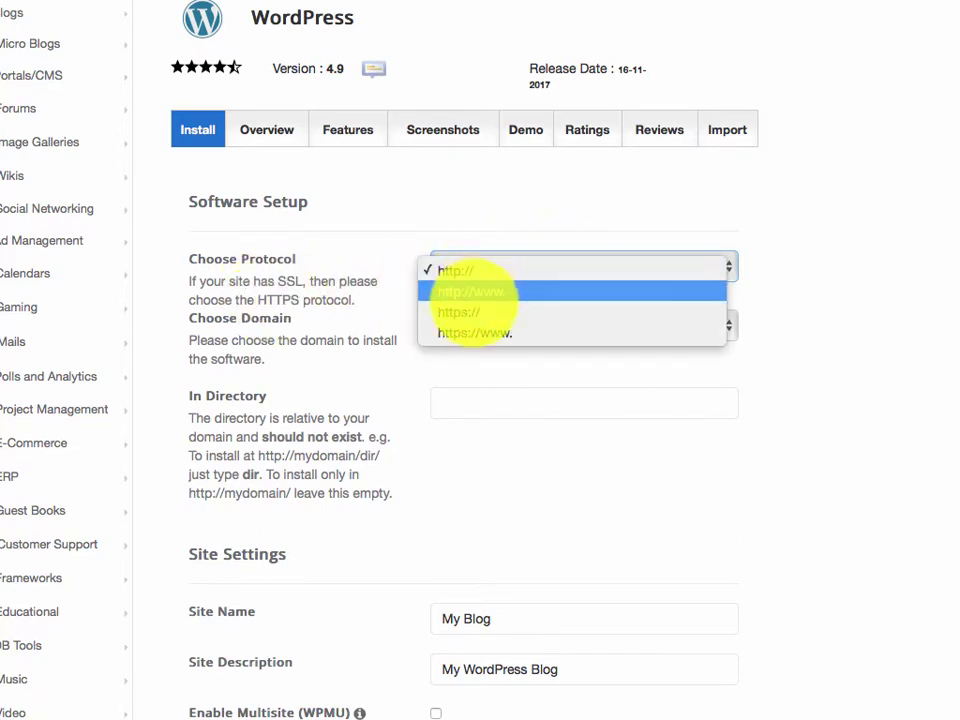
pyautogui.click(515, 312)
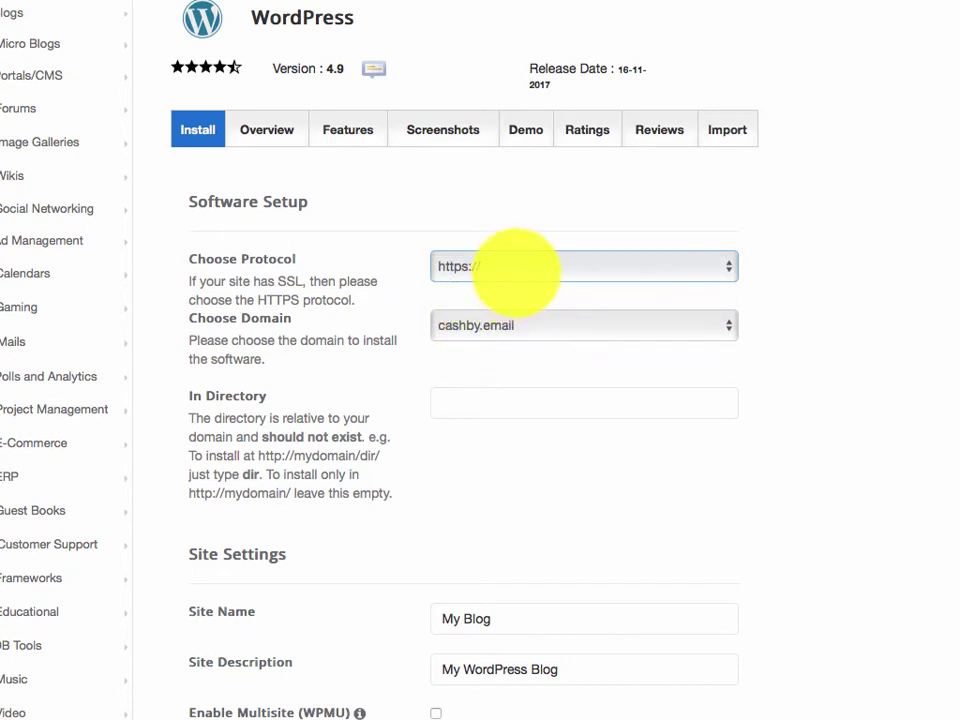
pyautogui.click(515, 266)
pyautogui.click(525, 225)
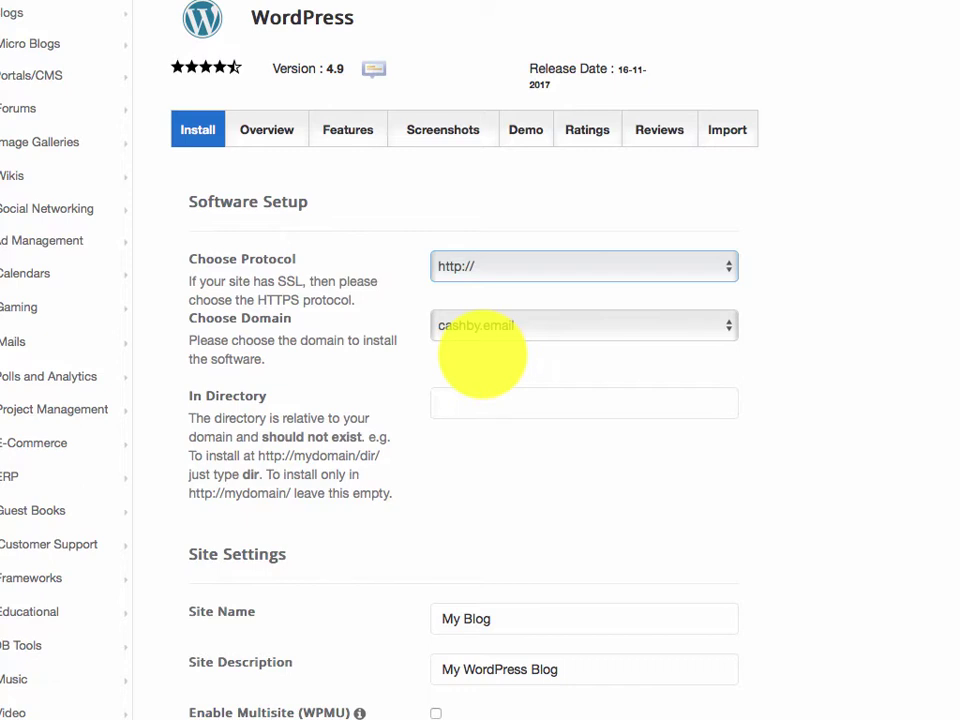
# - Leave the installation directory empty, name the site Cashby.email and set its description to "Learn to make a living online"
pyautogui.click(215, 398)
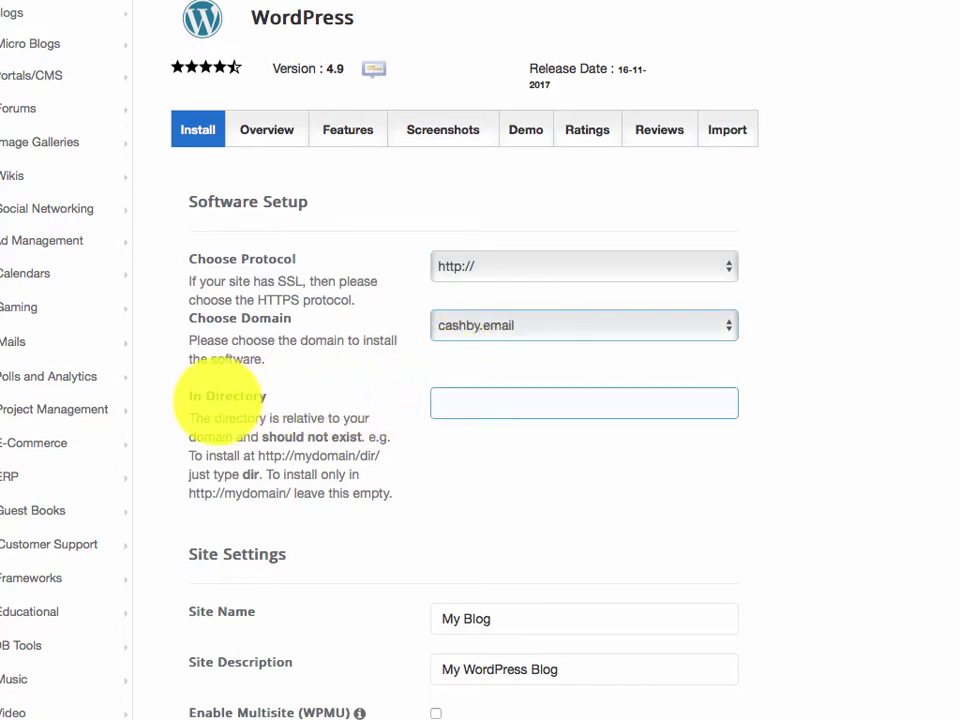
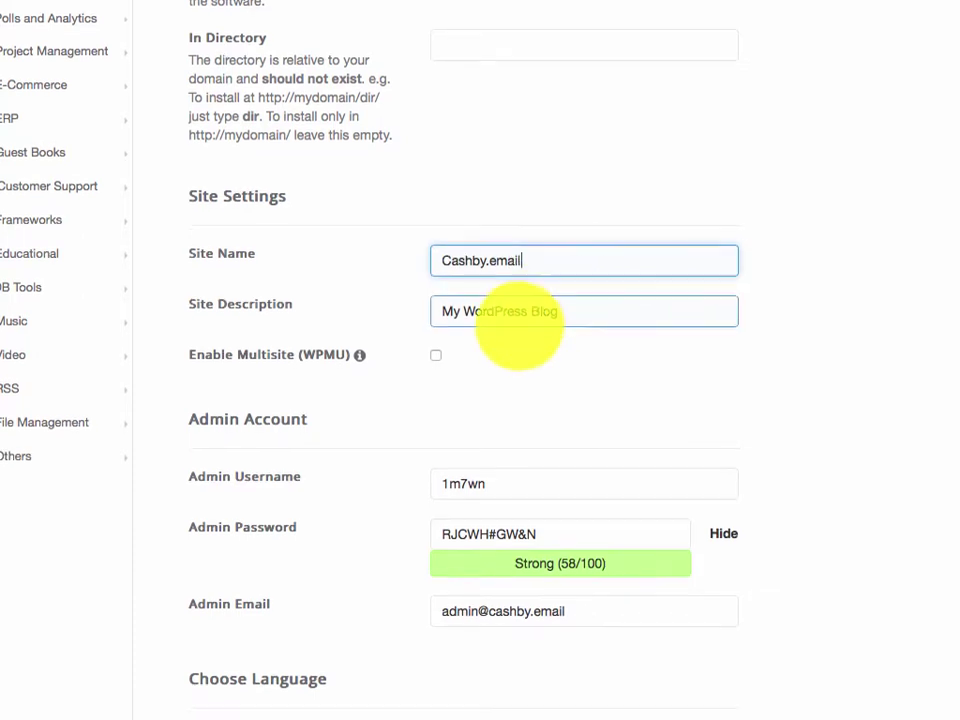
pyautogui.click(595, 318)
pyautogui.press('super+a')
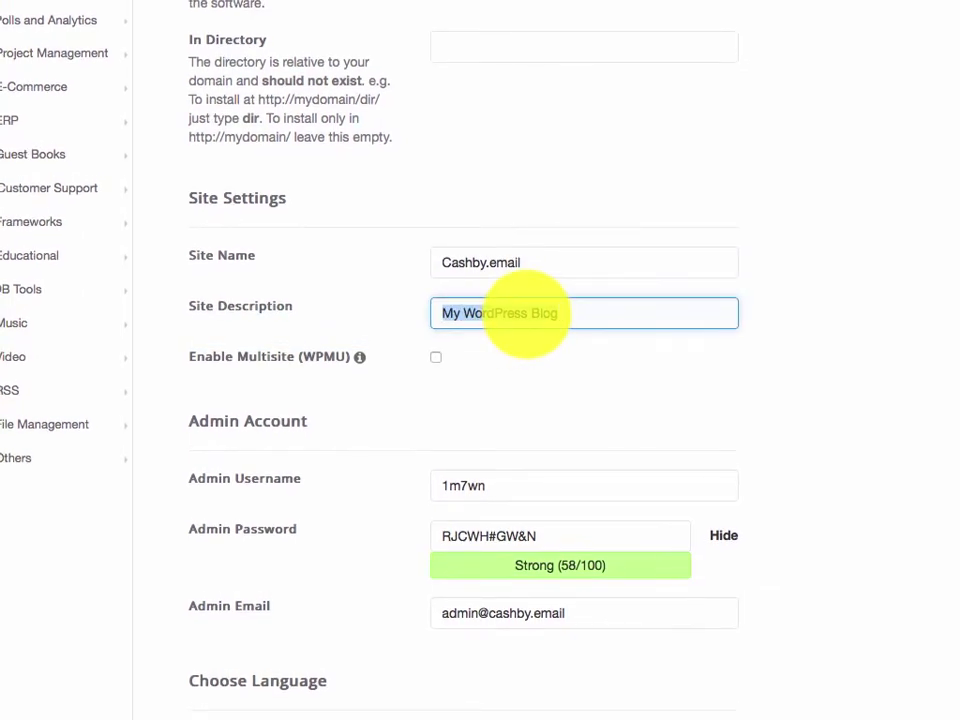
pyautogui.write('make a living online')
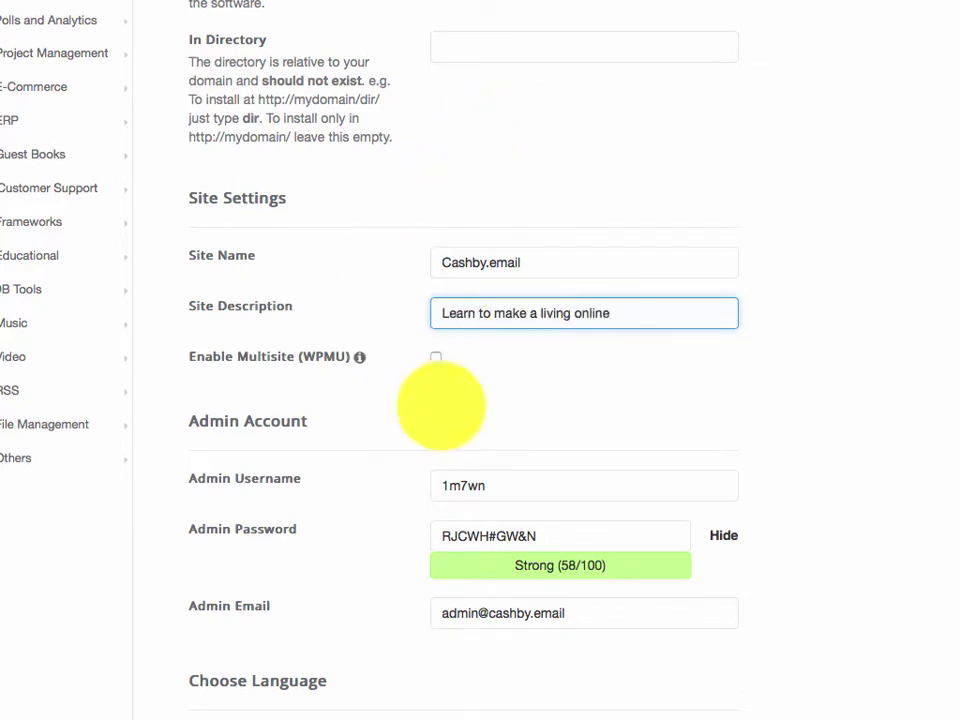
pyautogui.click(456, 398)
# - Enter a new admin password for the WordPress admin account and hide its characters
pyautogui.scroll(-5, 538, 467)
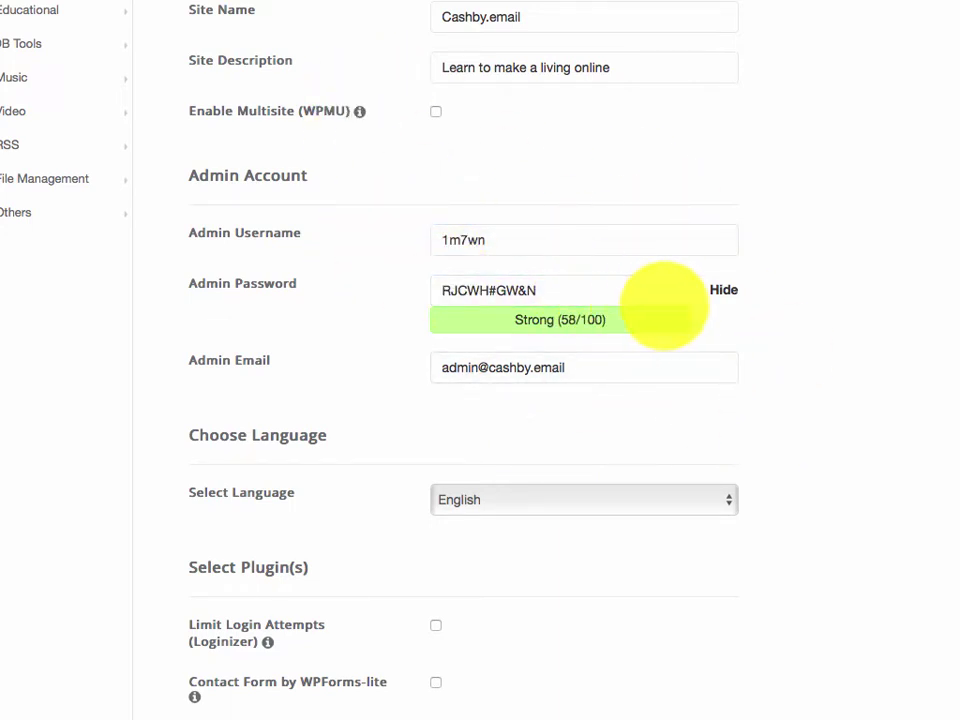
pyautogui.click(720, 289)
pyautogui.scroll(-1, 444, 195)
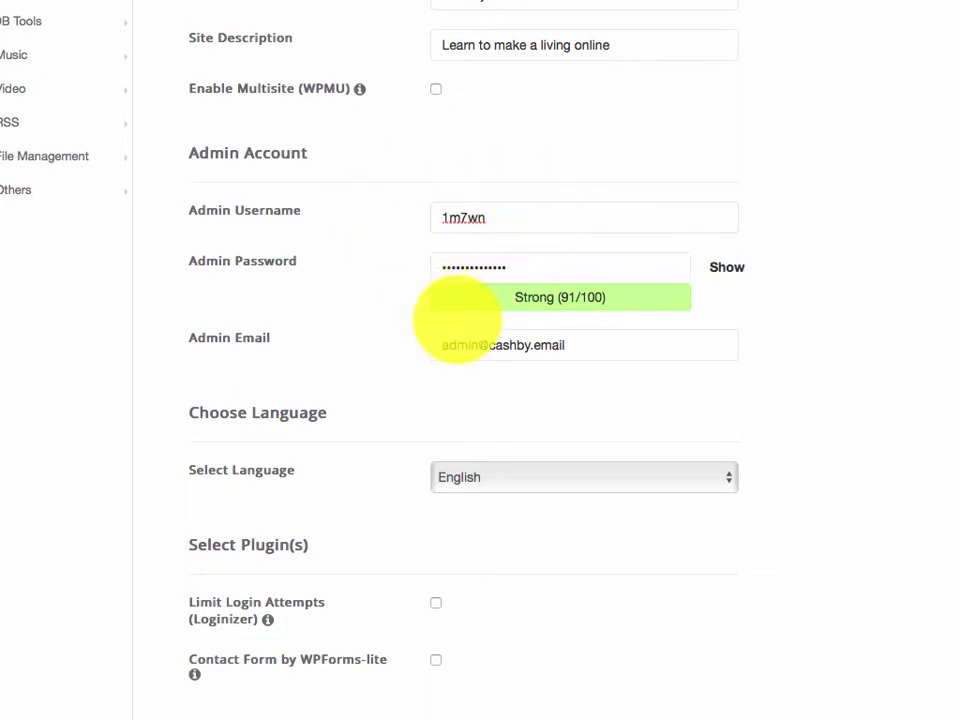
pyautogui.click(460, 218)
pyautogui.press('Tab')
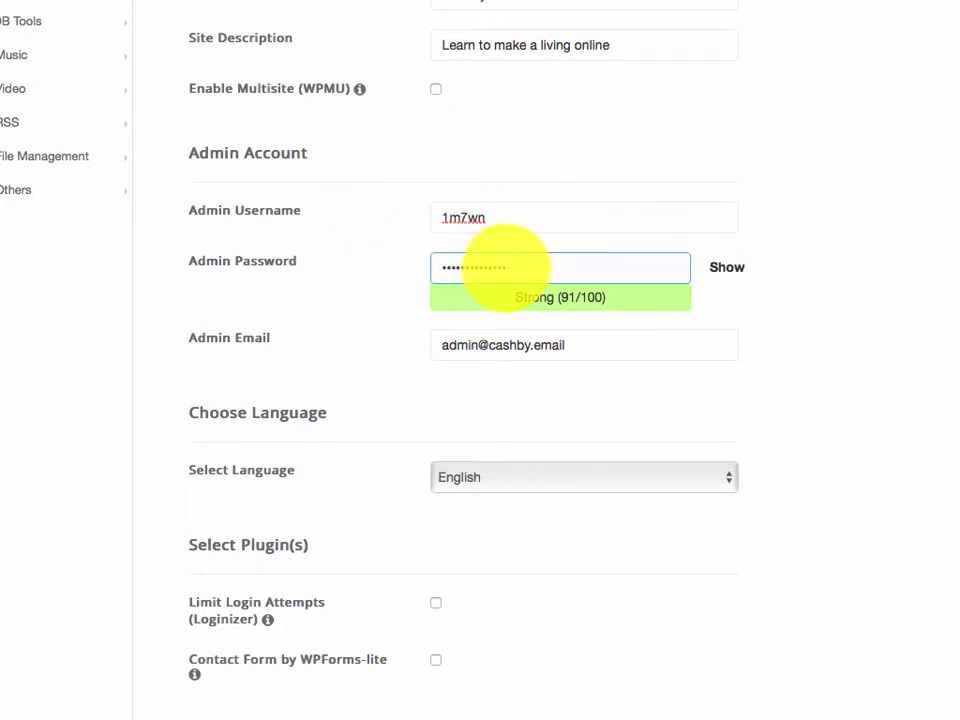
pyautogui.click(415, 237)
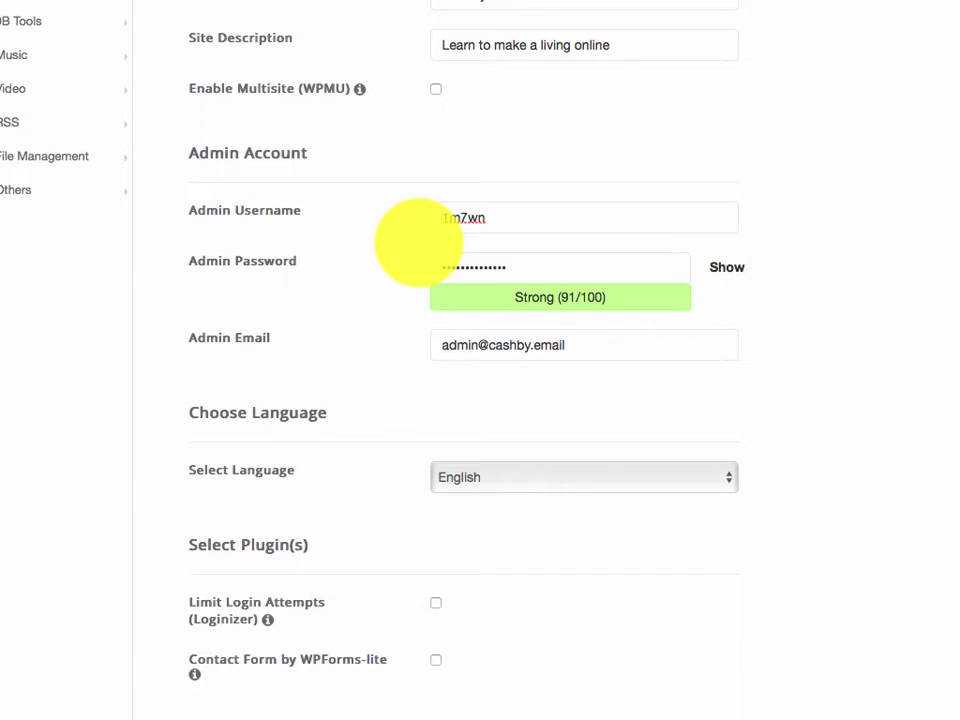
# - Review the protocol, domain and directory settings of the WordPress installation
pyautogui.scroll(10, 418, 243)
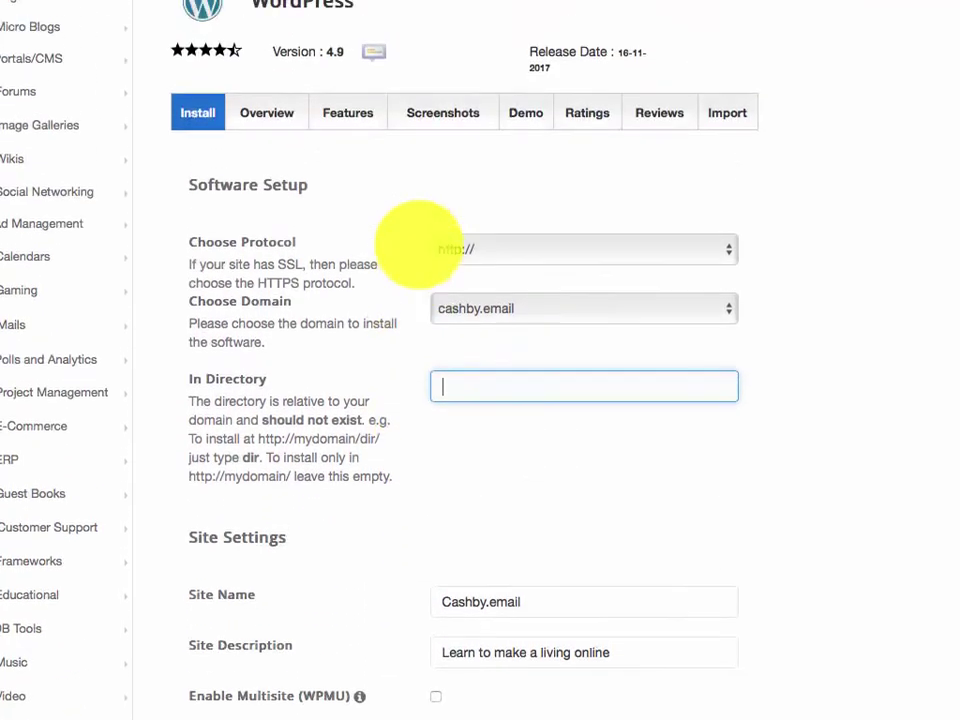
pyautogui.scroll(1, 410, 243)
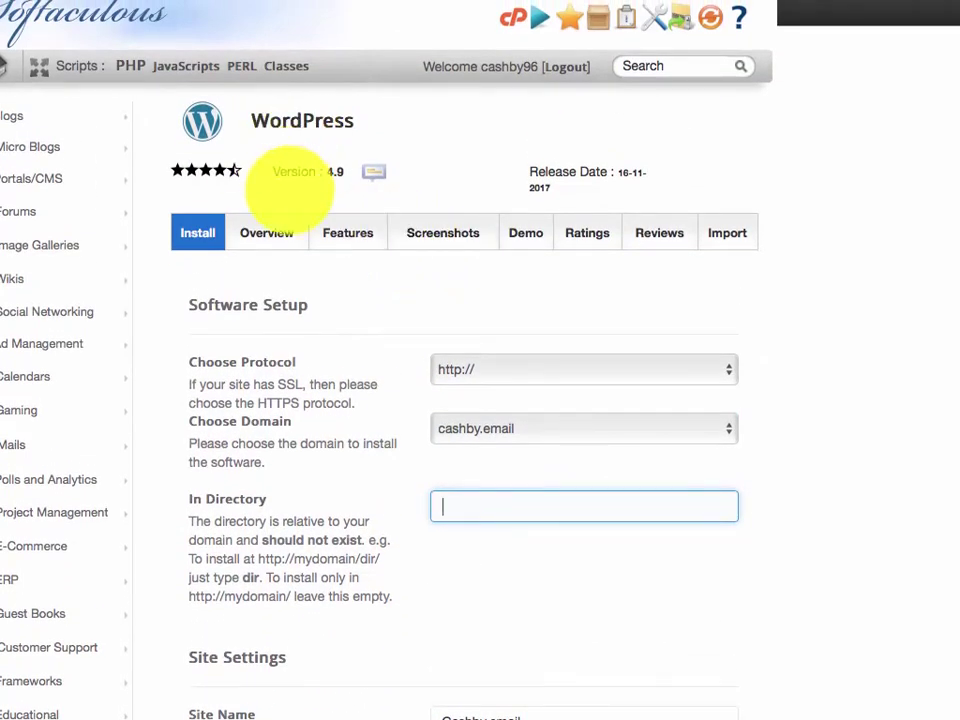
pyautogui.scroll(-3, 357, 383)
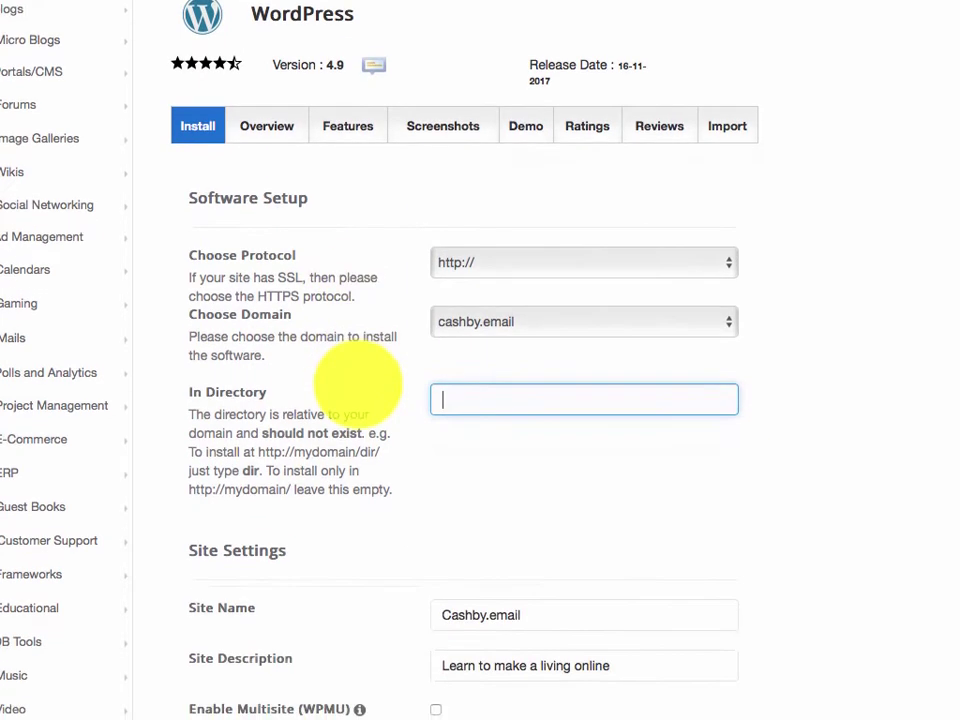
# - Review the remaining installation settings, keep the theme set to None and install WordPress on cashby.email
pyautogui.scroll(-5, 357, 383)
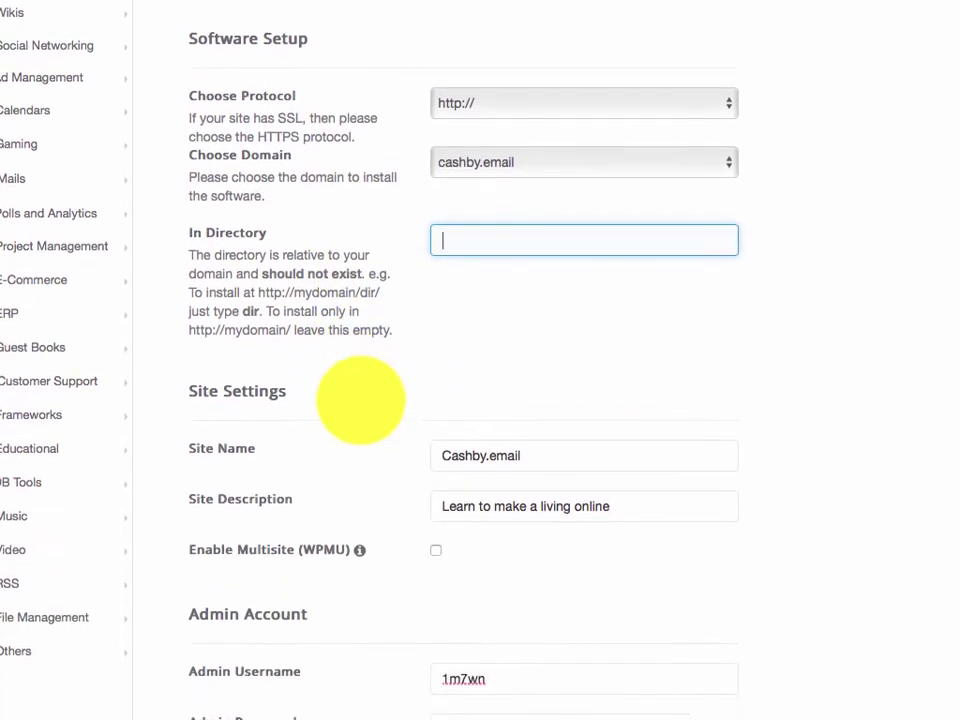
pyautogui.scroll(-7, 360, 398)
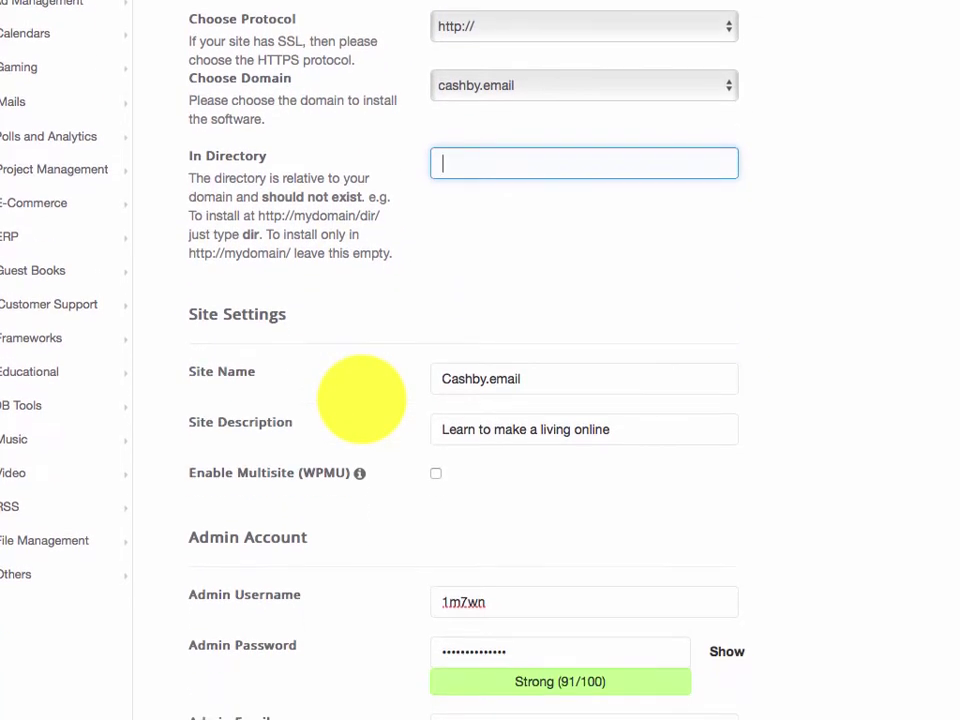
pyautogui.scroll(-8, 361, 398)
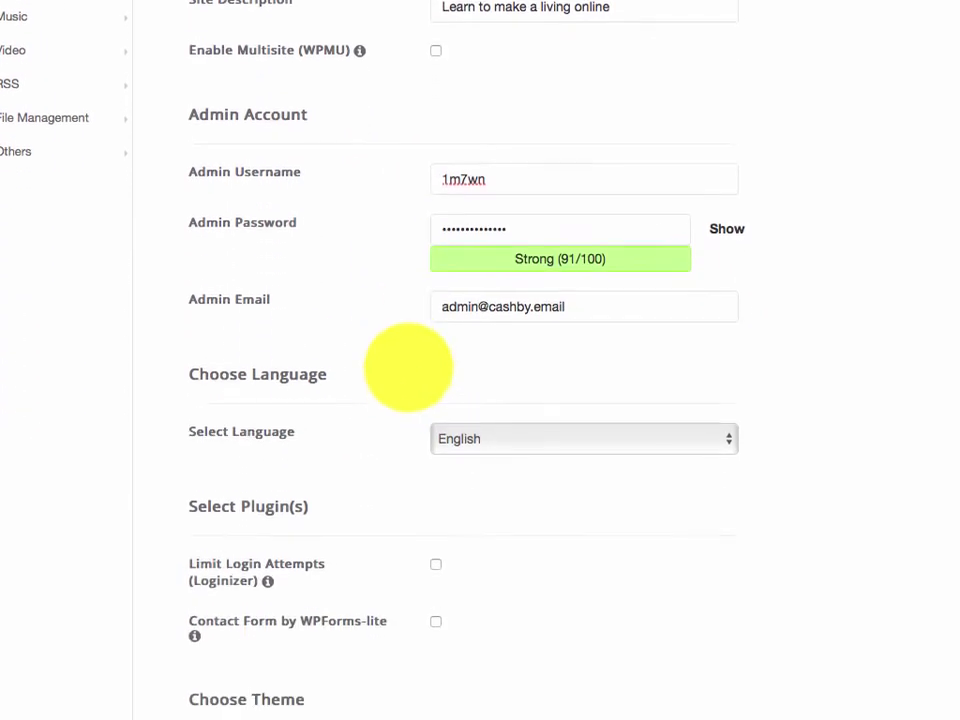
pyautogui.scroll(-3, 433, 285)
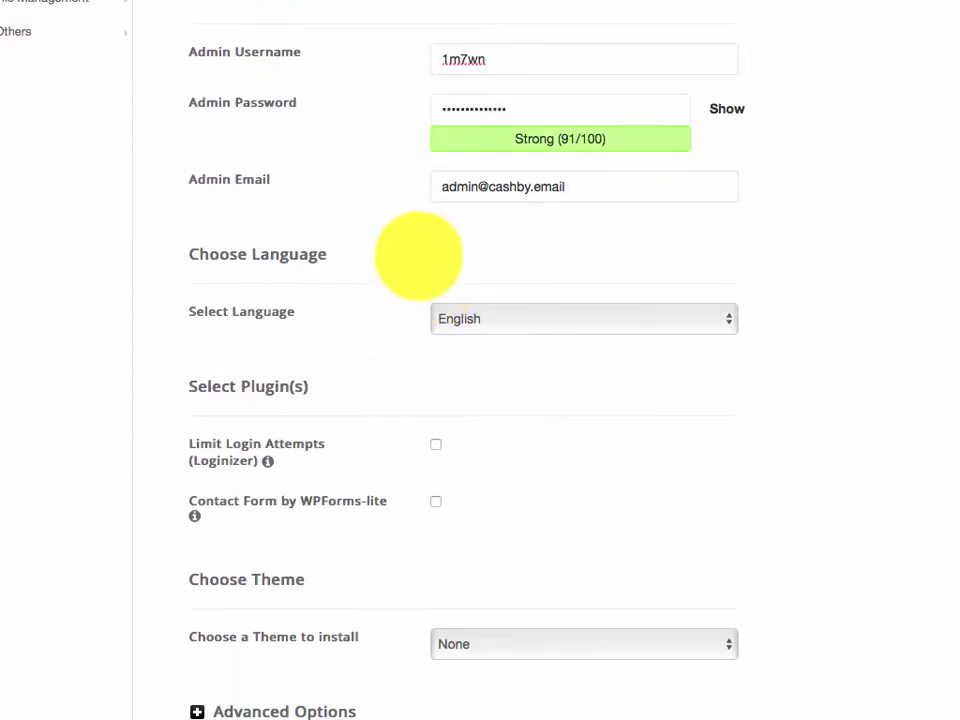
pyautogui.scroll(-2, 418, 257)
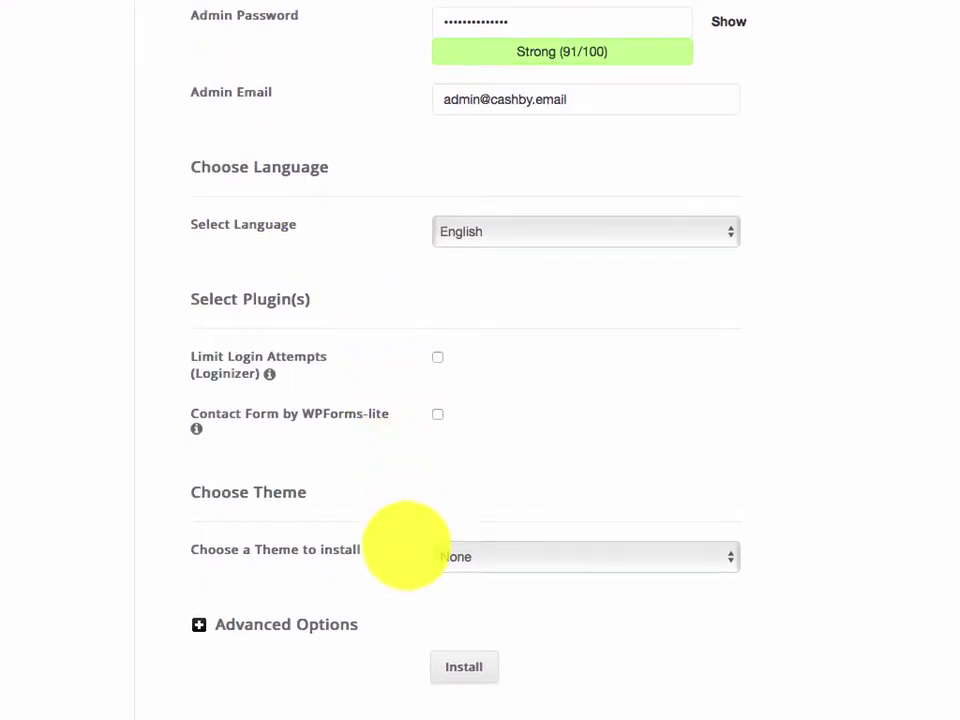
pyautogui.click(489, 562)
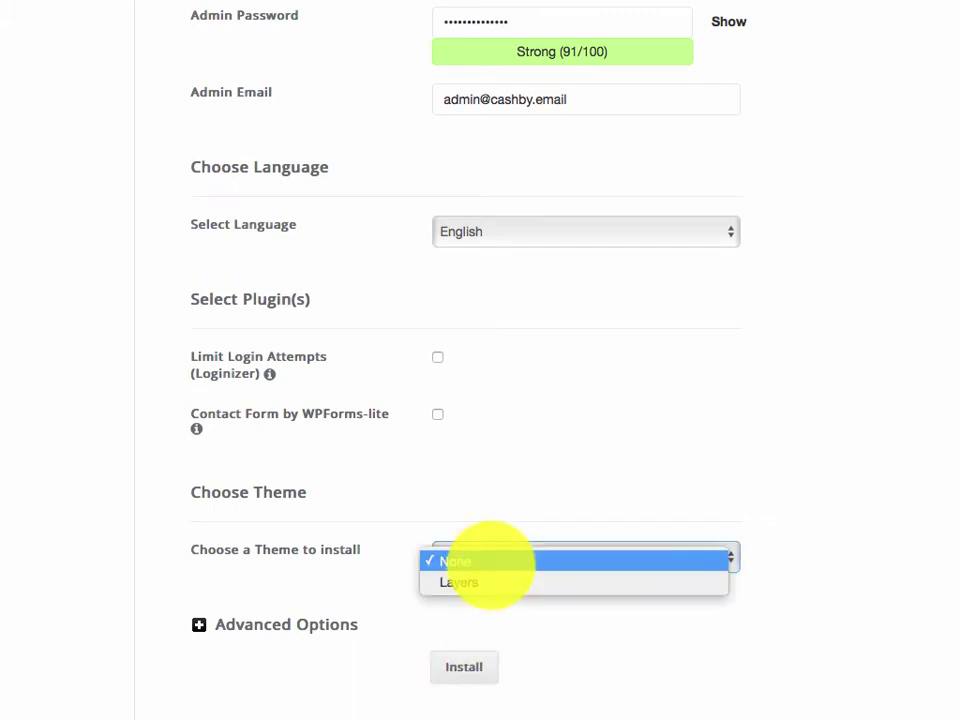
pyautogui.click(450, 660)
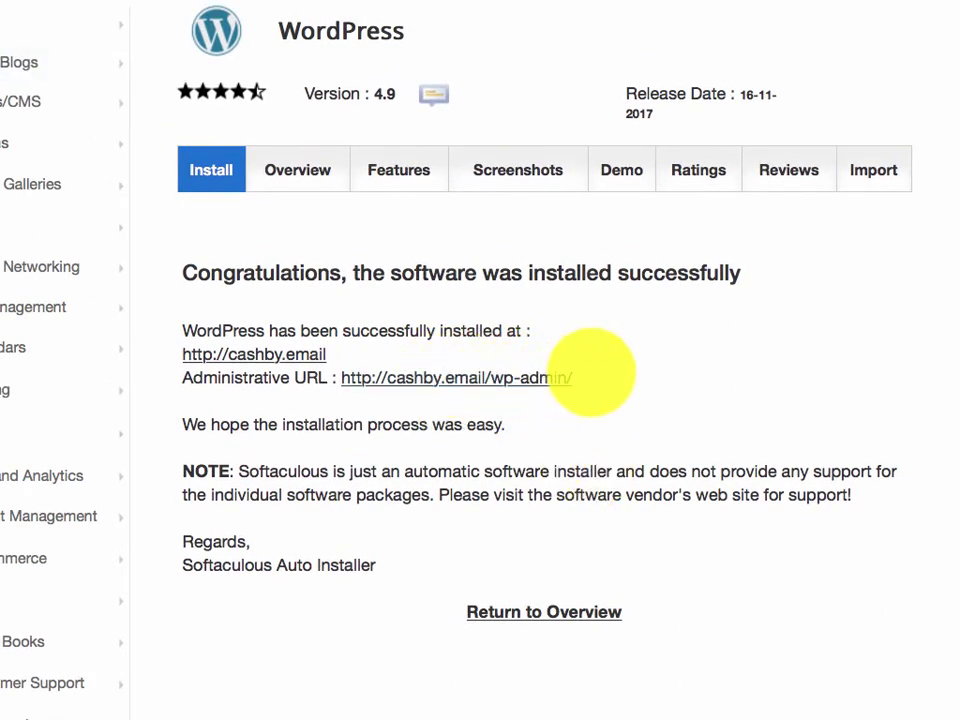
pyautogui.moveTo(578, 375); pyautogui.dragTo(345, 380)
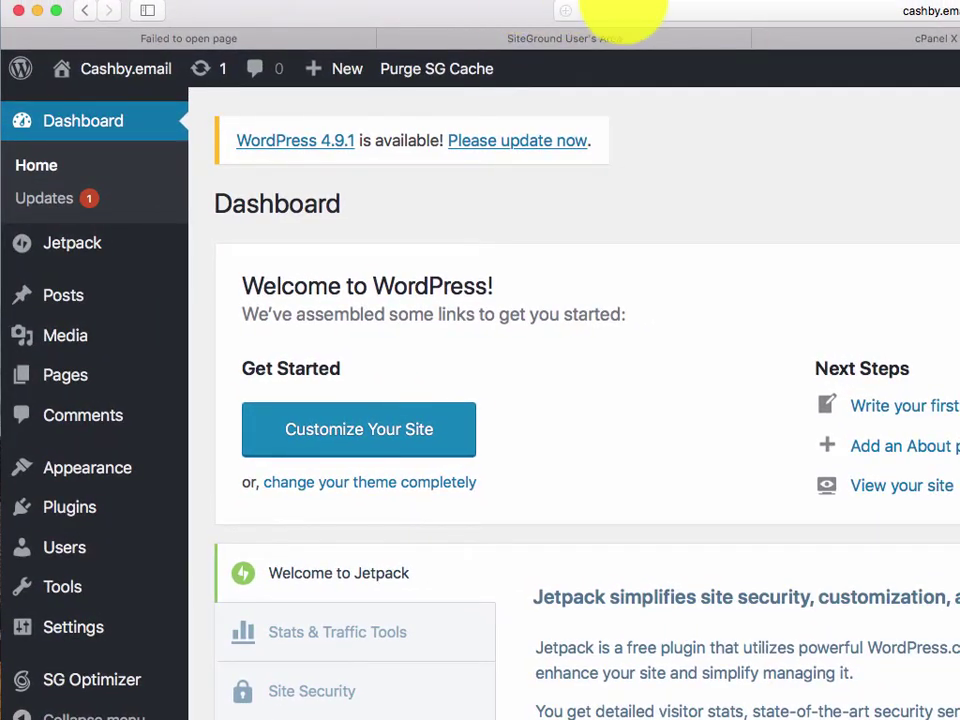
pyautogui.press('super+minus')
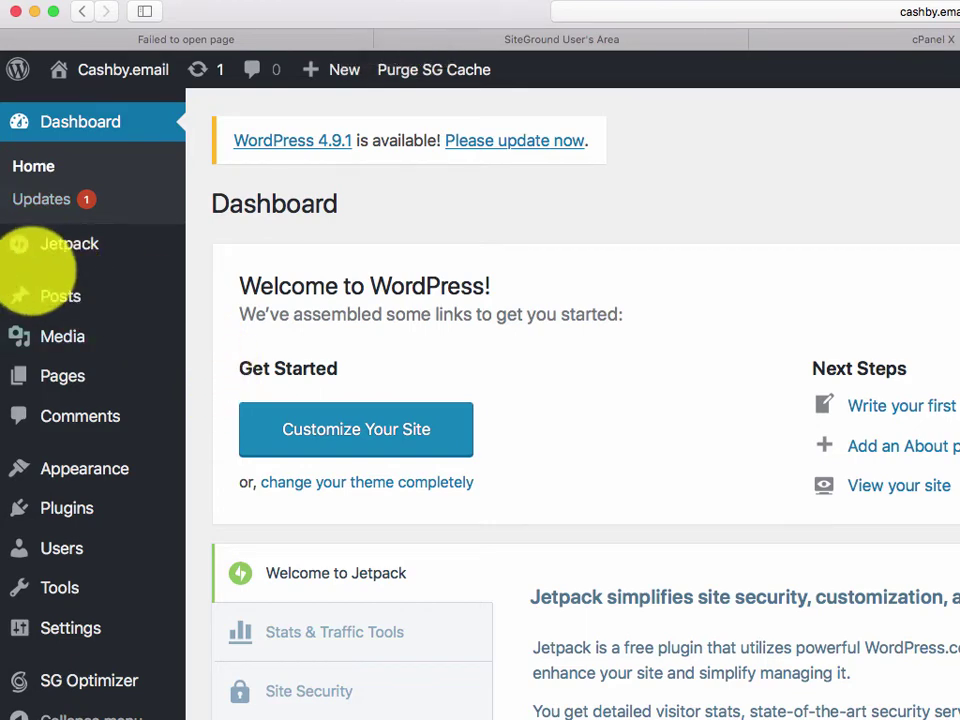
# - View the installed WordPress themes and return to the Dashboard home
pyautogui.moveTo(26, 467)
pyautogui.click(250, 464)
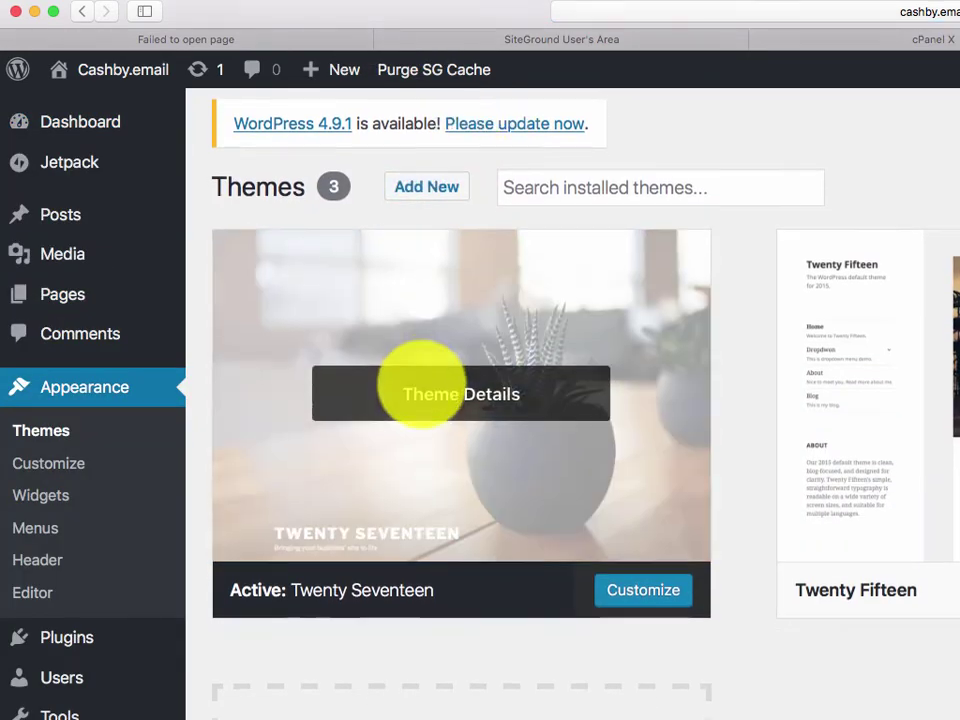
pyautogui.scroll(-2, 420, 386)
pyautogui.scroll(1, 405, 250)
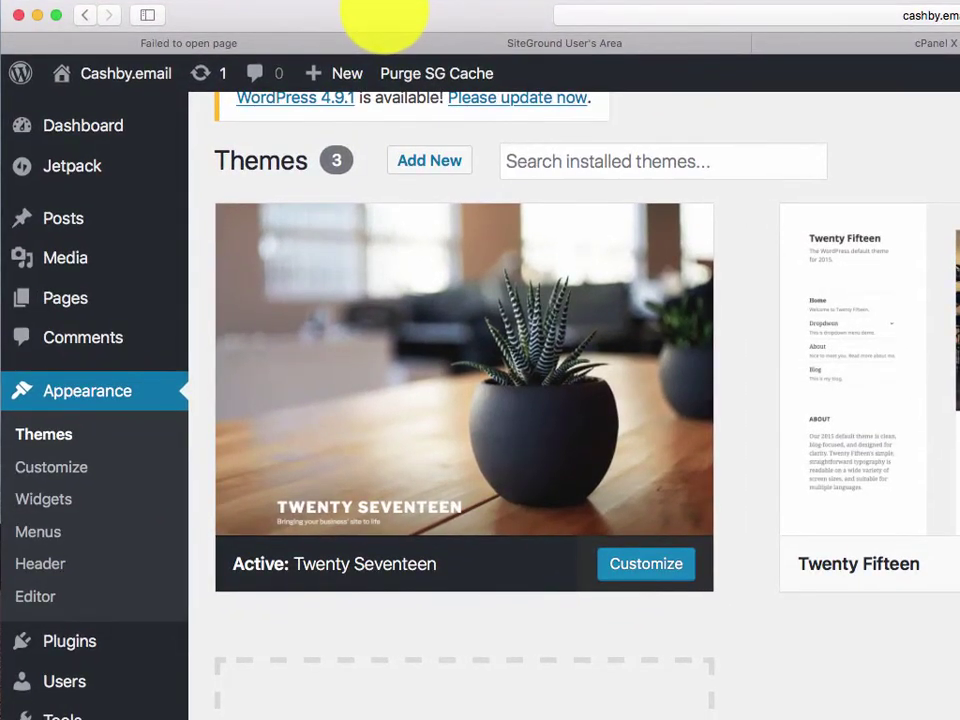
pyautogui.click(110, 125)
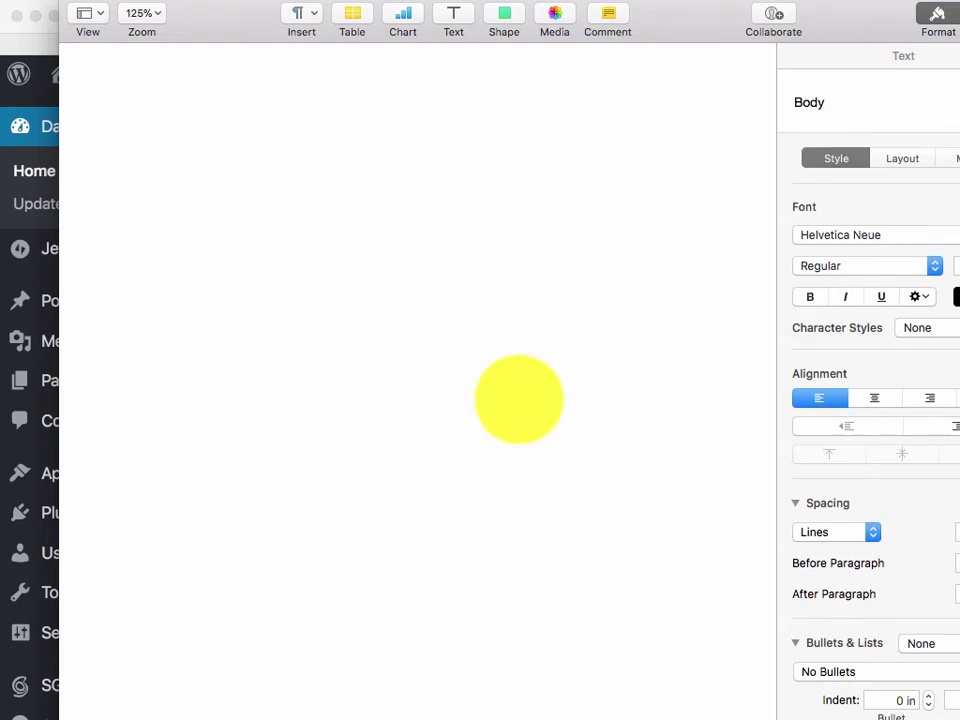
# - Switch to the blank Pages document and write YOURWEBSITE.COM/wp-admin in enlarged text
pyautogui.press('super+plus')
pyautogui.write('YOu')
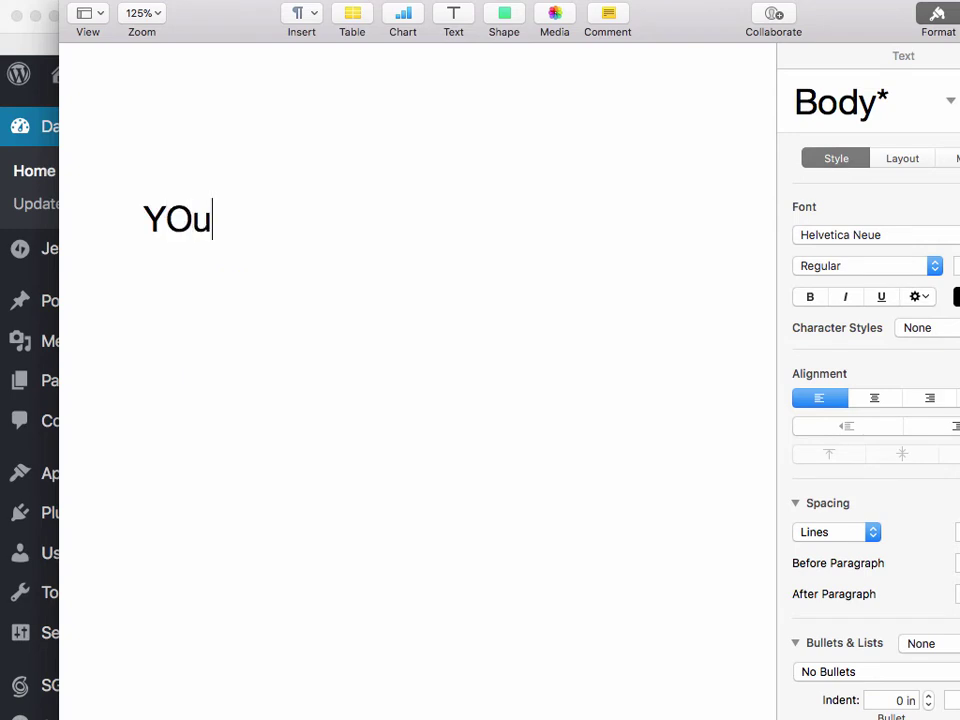
pyautogui.press('BackSpace')
pyautogui.write('URWEBSITE.COM/wp')
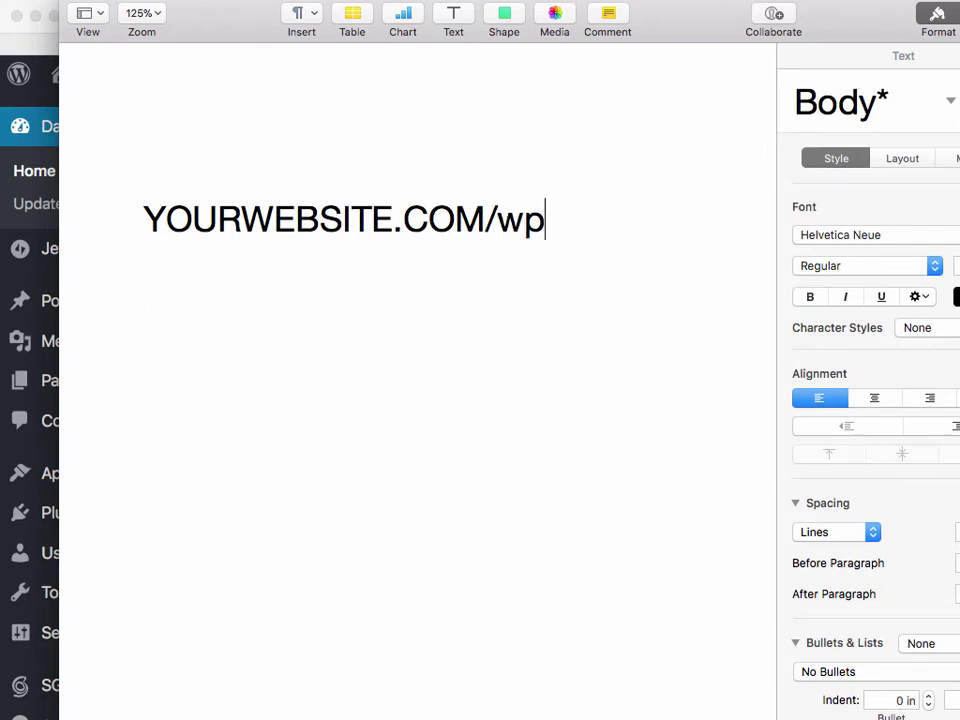
pyautogui.write('-admin')
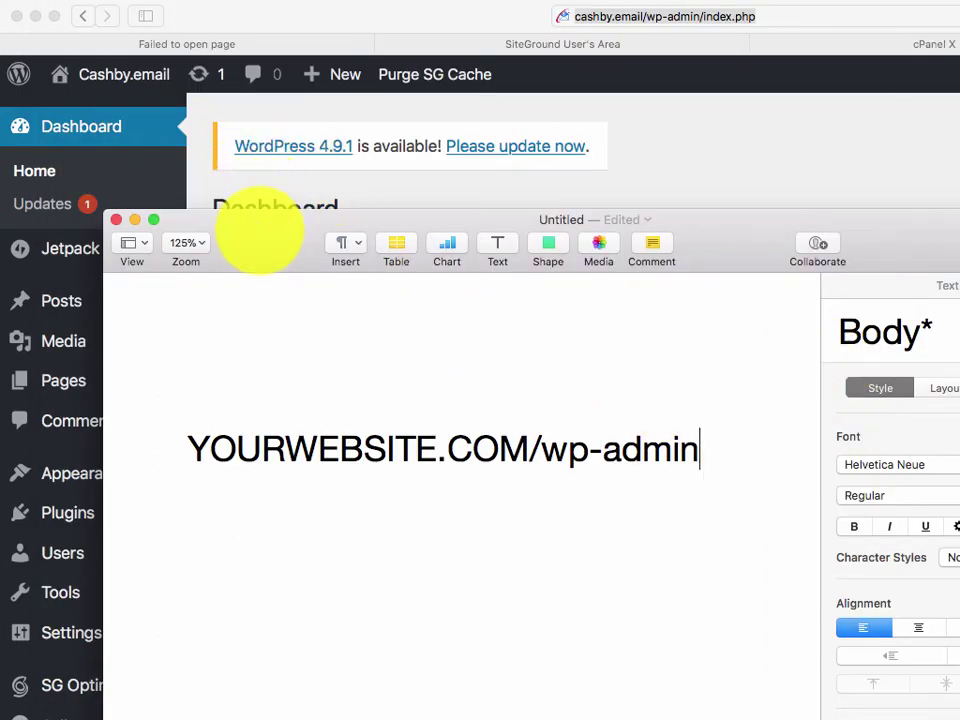
pyautogui.moveTo(258, 230); pyautogui.dragTo(192, 58)
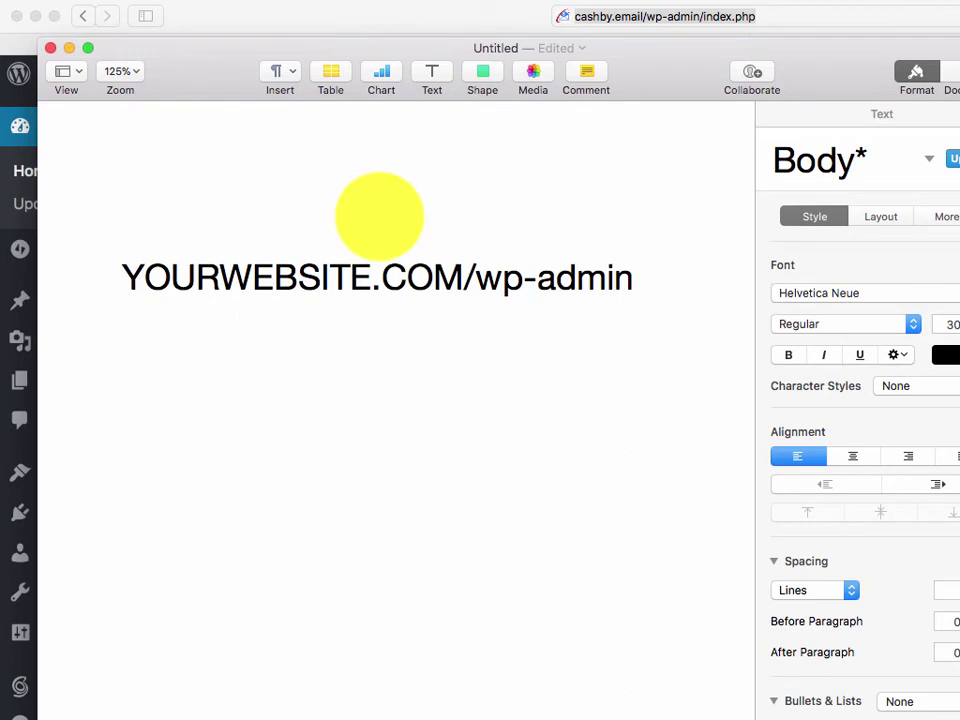
pyautogui.press('super+Left')
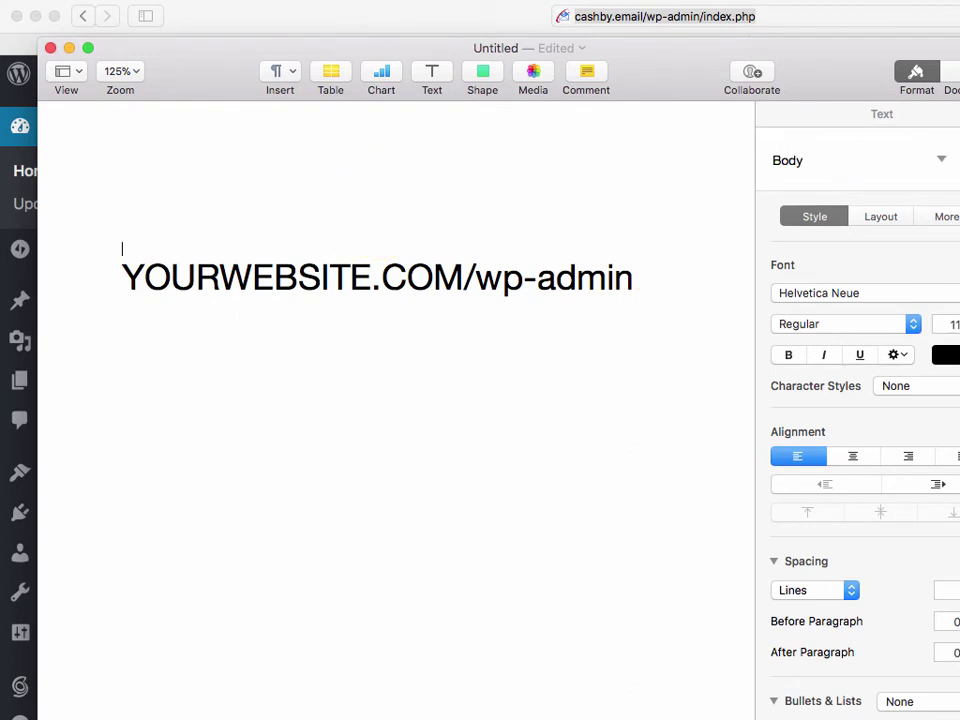
pyautogui.write('https')
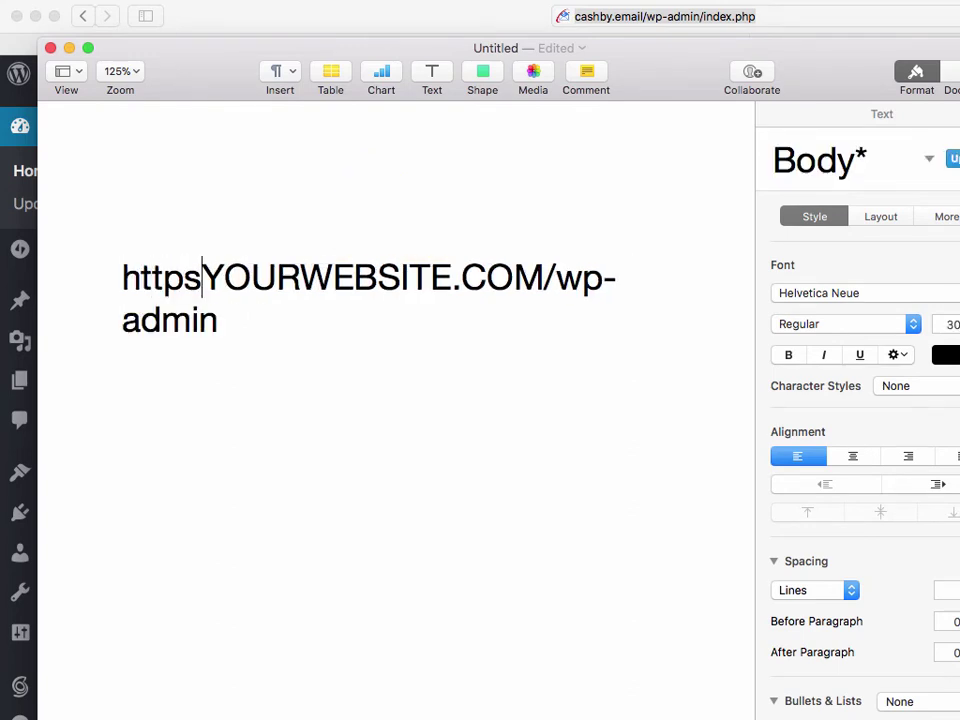
pyautogui.press('BackSpace')
pyautogui.write('://')
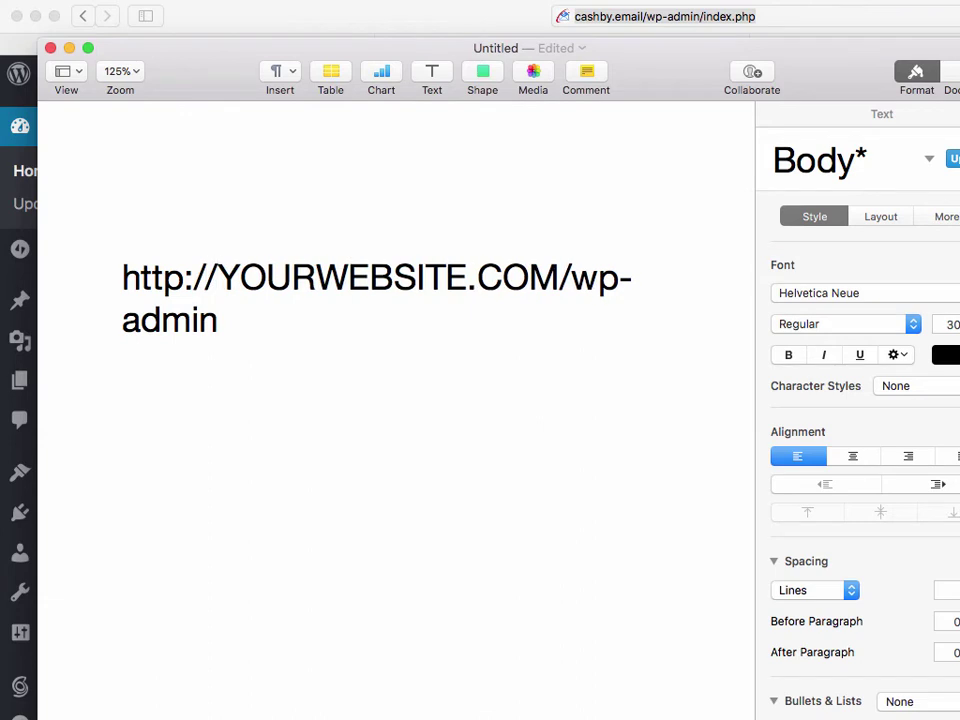
pyautogui.press('super+Right')
pyautogui.press('Return')
pyautogui.press('super+a')
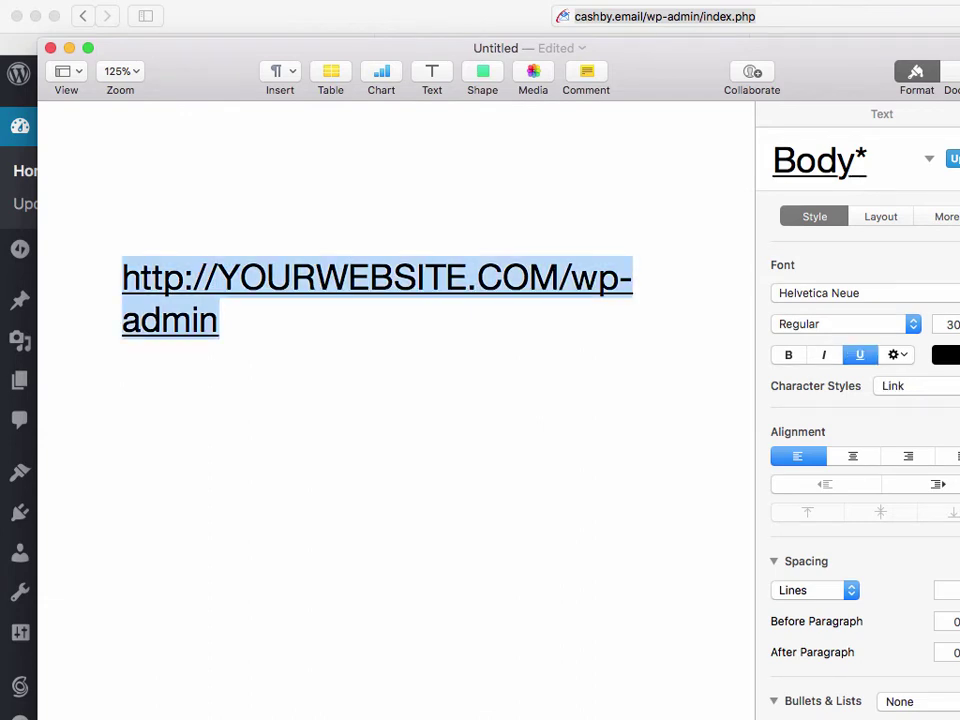
pyautogui.click(122, 361)
# - Move the document aside, return to the WordPress dashboard in the browser and select its address cashby.email/wp-admin/index.php
pyautogui.moveTo(236, 58); pyautogui.dragTo(959, 110)
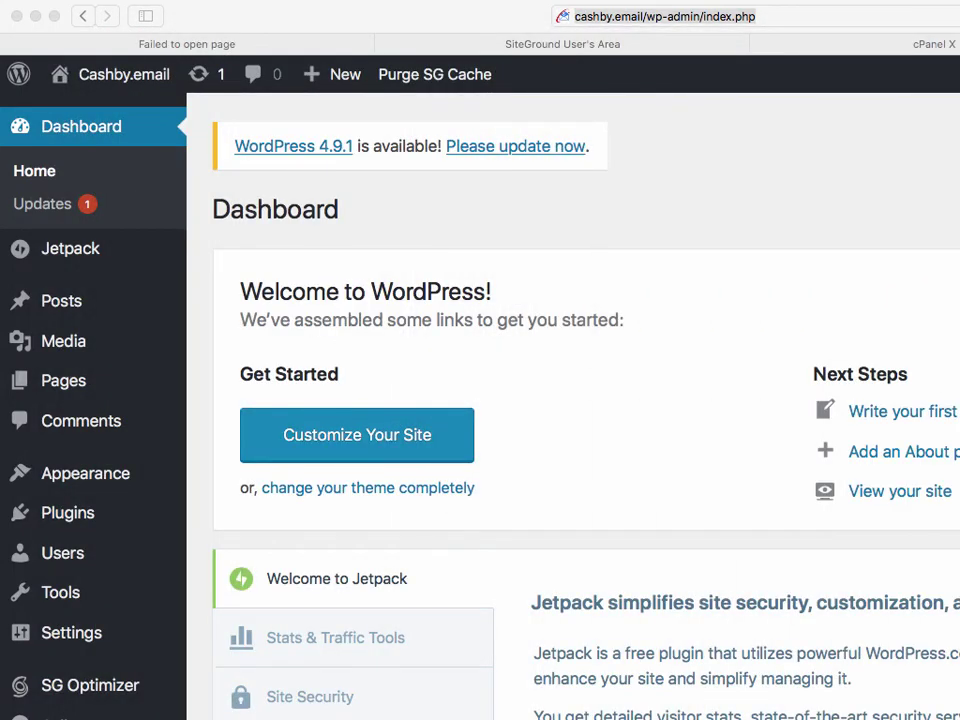
pyautogui.click(305, 22)
pyautogui.press('super+l')
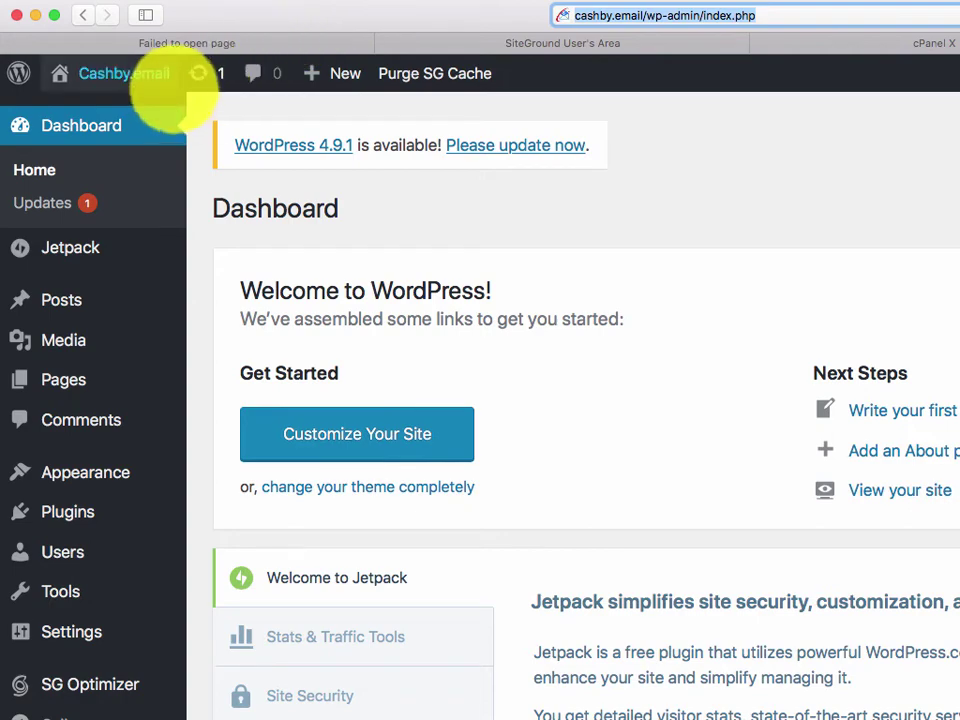
pyautogui.moveTo(165, 72)
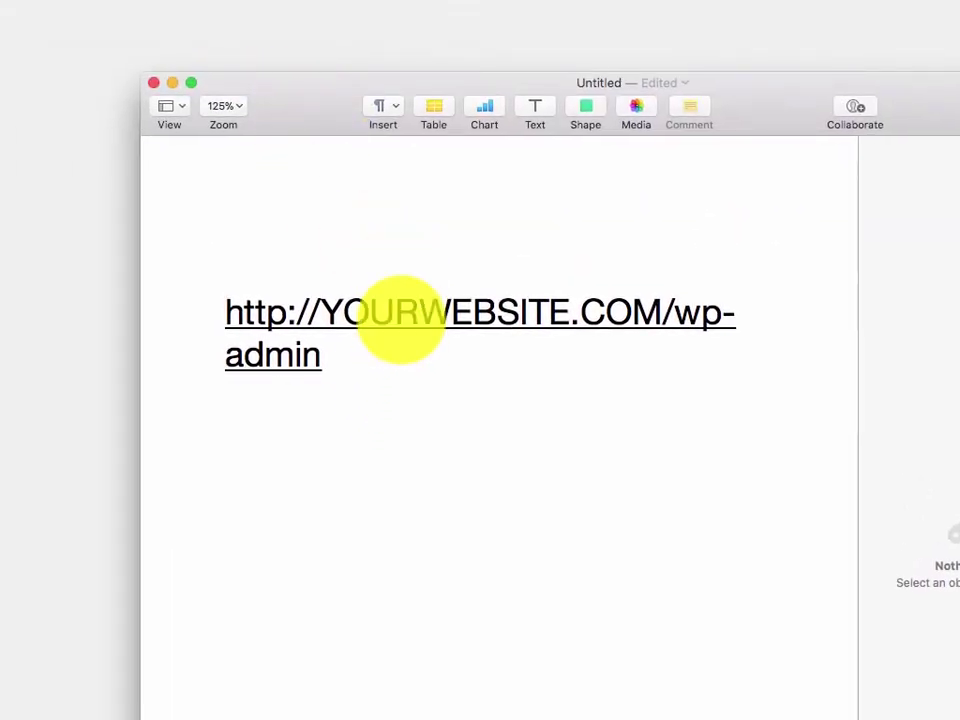
pyautogui.press('super+a')
pyautogui.write('H')
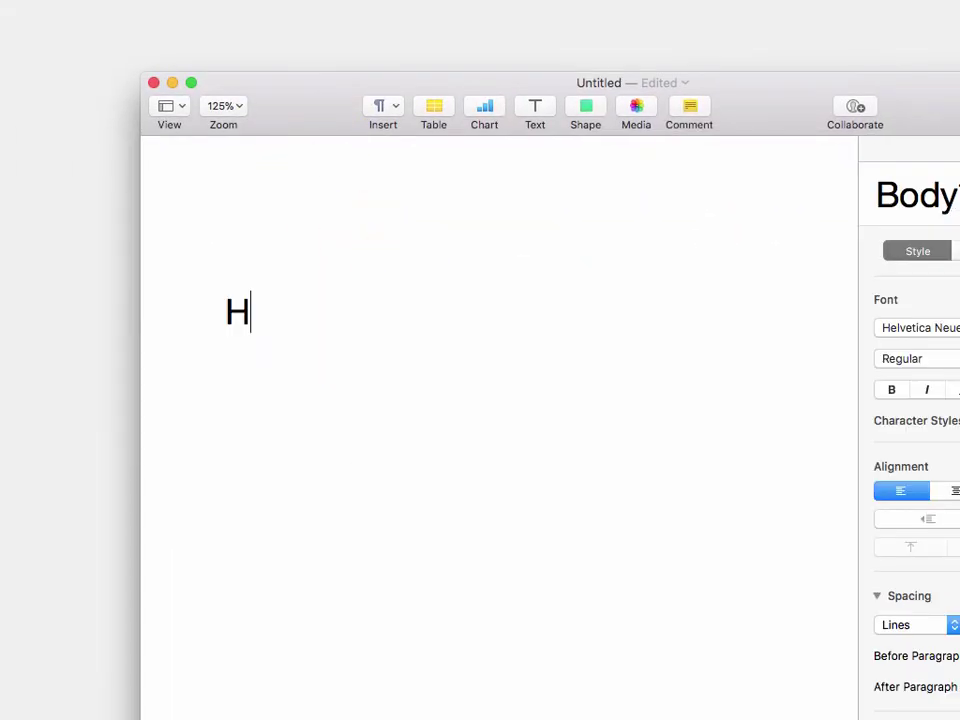
pyautogui.write('ttp://')
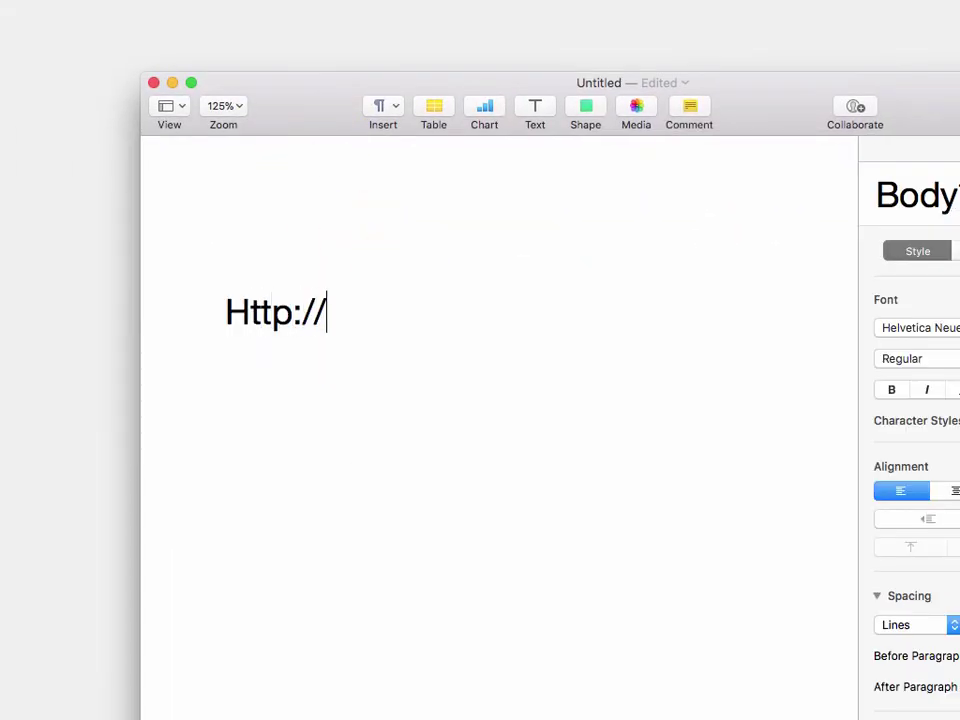
pyautogui.write('cashby.email/')
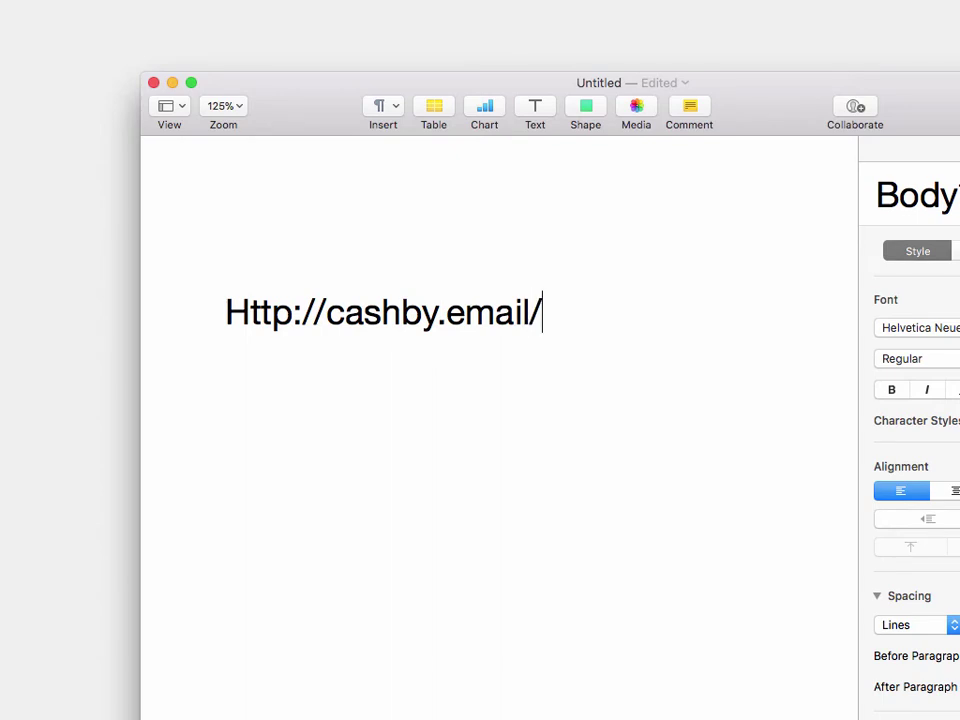
pyautogui.write('wp-a')
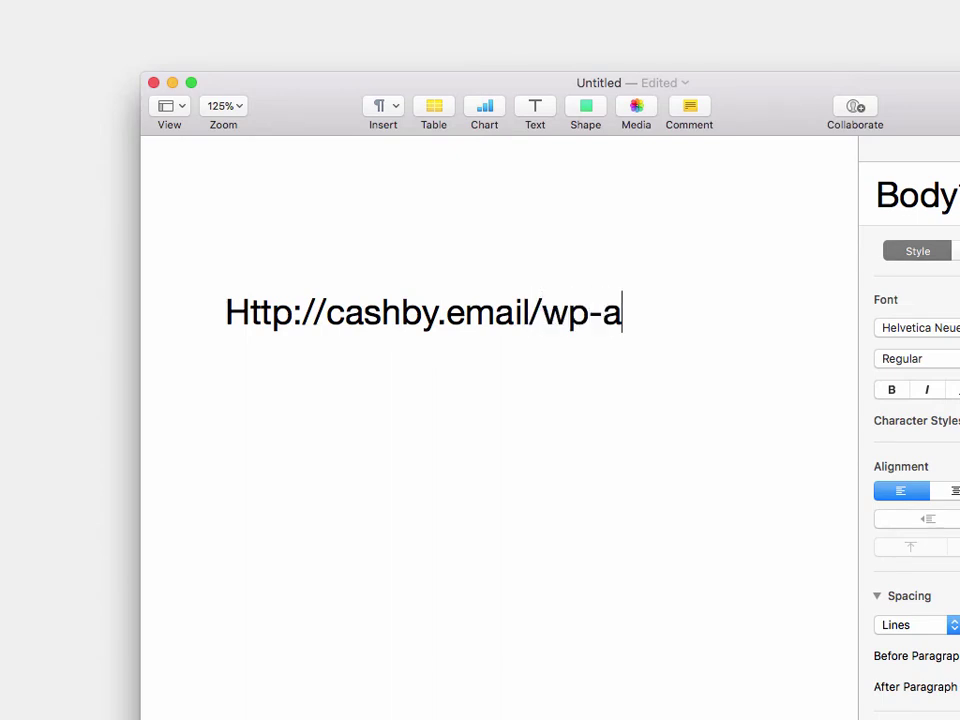
pyautogui.write('dmin')
pyautogui.press('Return')
pyautogui.click(394, 389)
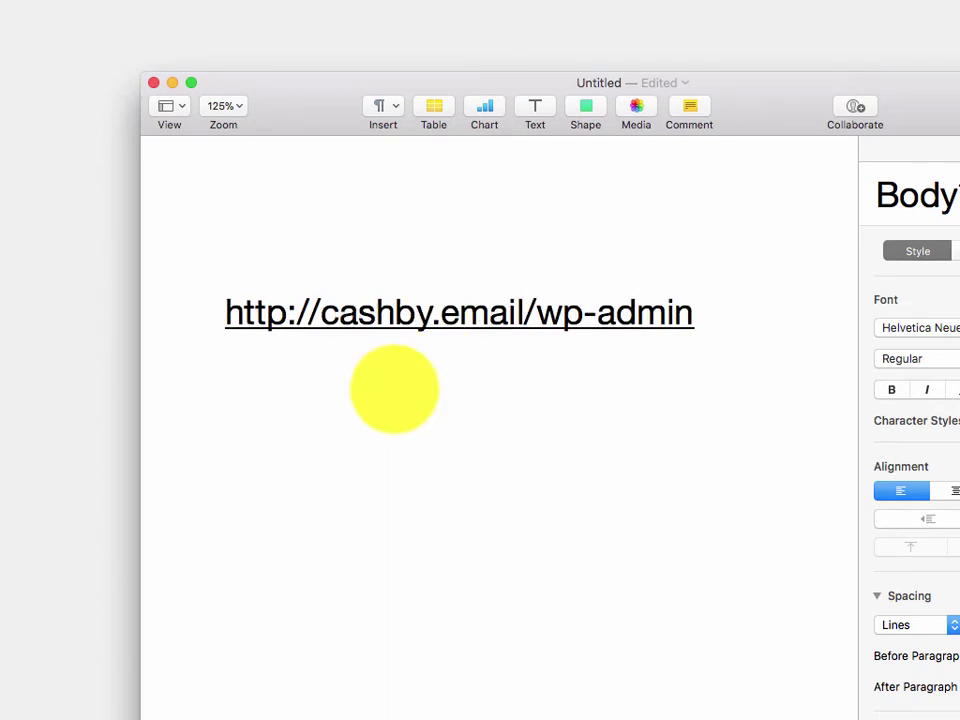
# - Open the page behind the wp-admin link and view the WordPress login form, dismissing the saved username suggestions
pyautogui.click(427, 312)
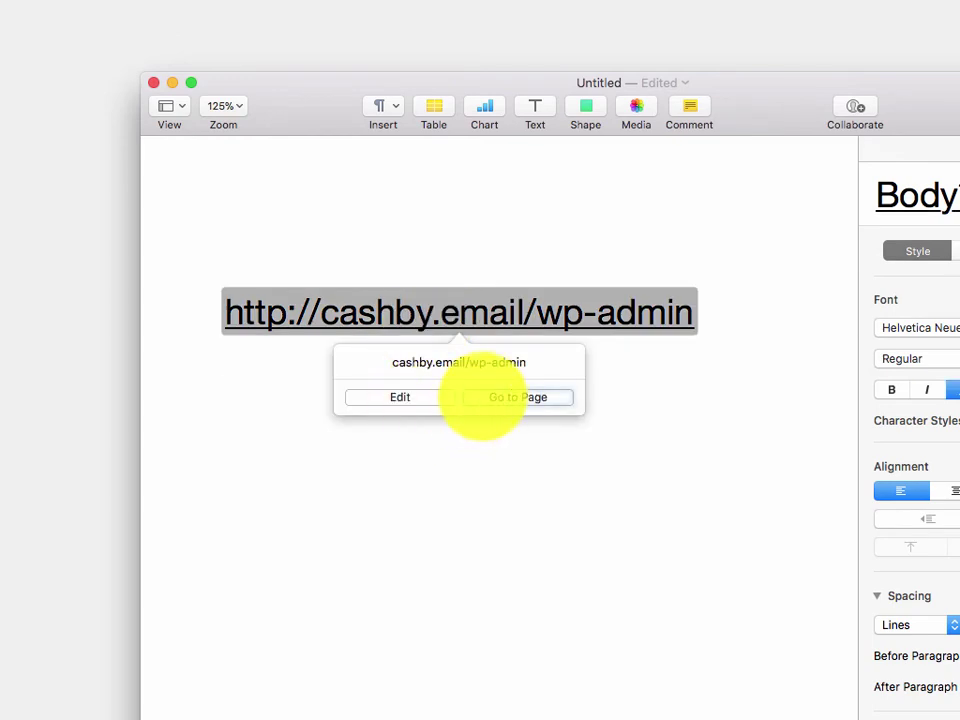
pyautogui.click(483, 397)
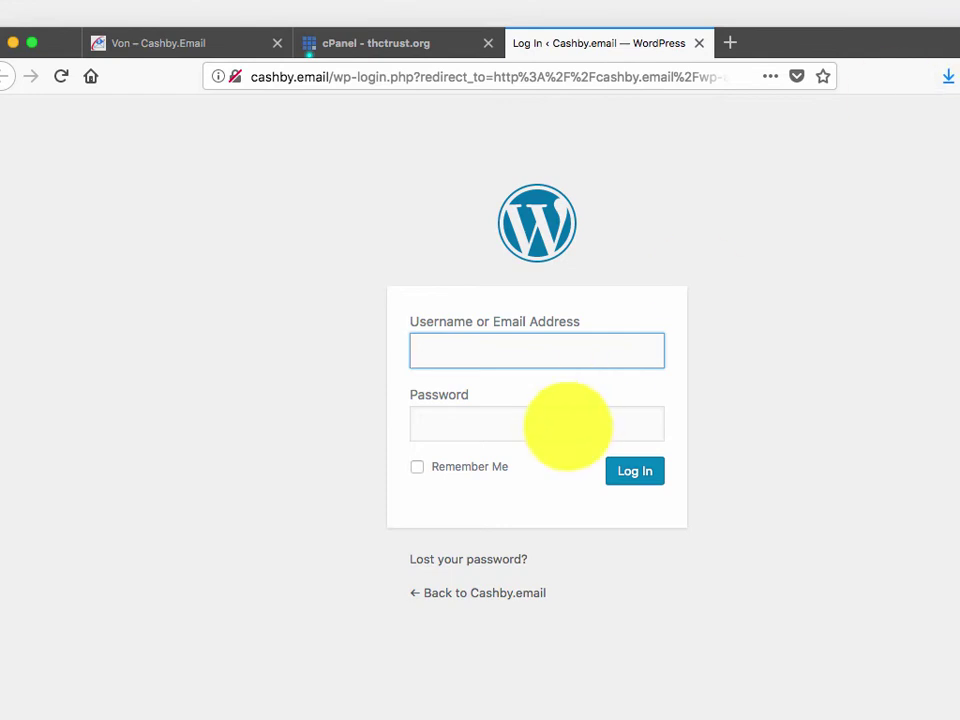
pyautogui.click(500, 345)
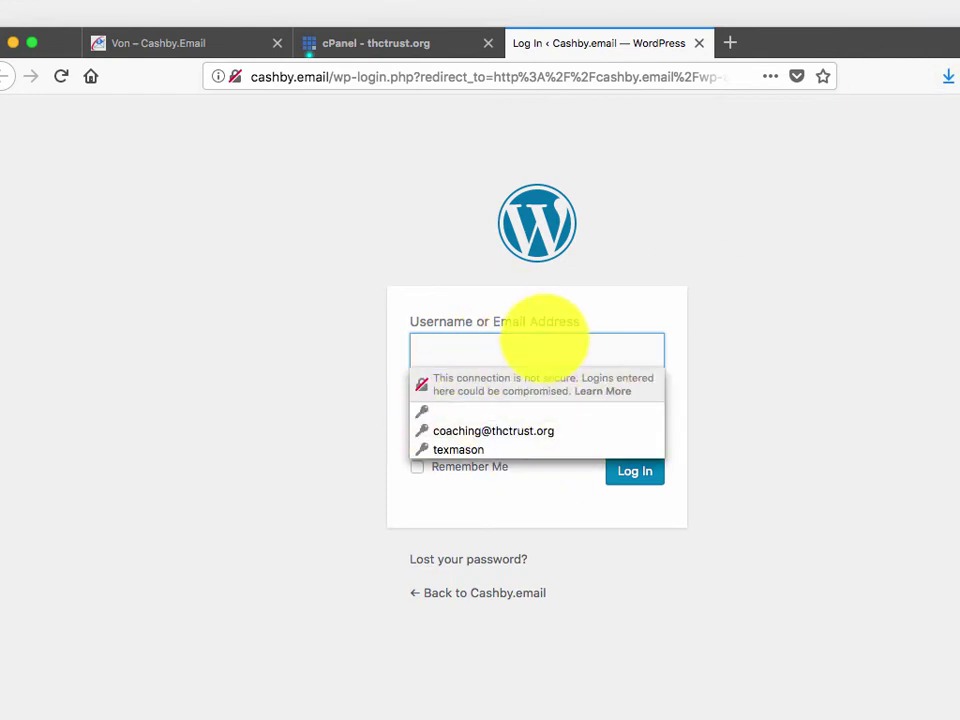
pyautogui.press('Escape')
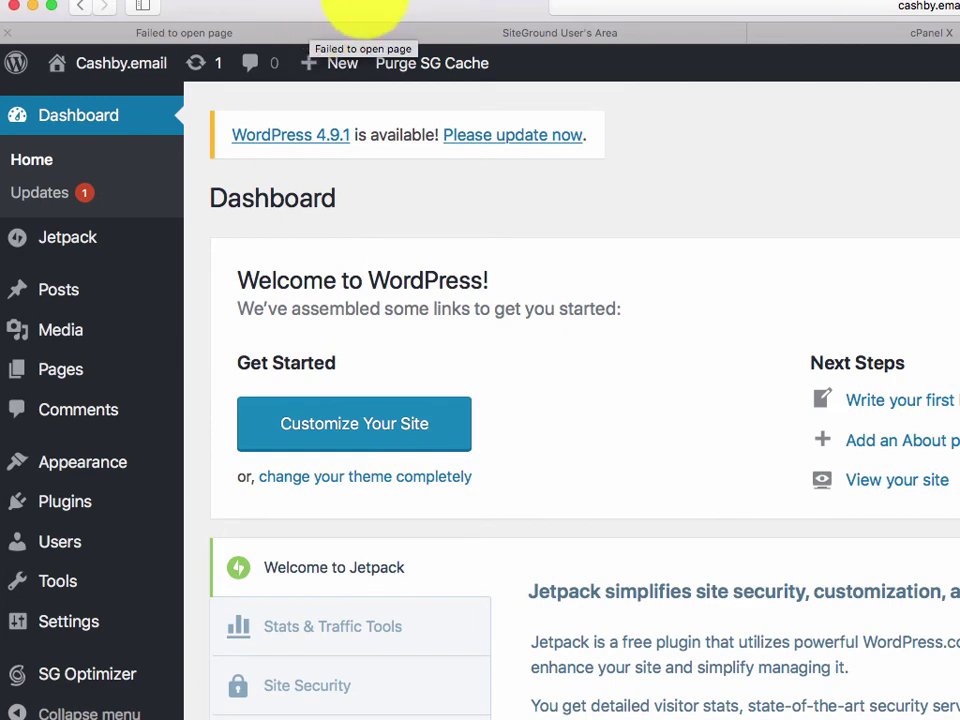
pyautogui.click(372, 24)
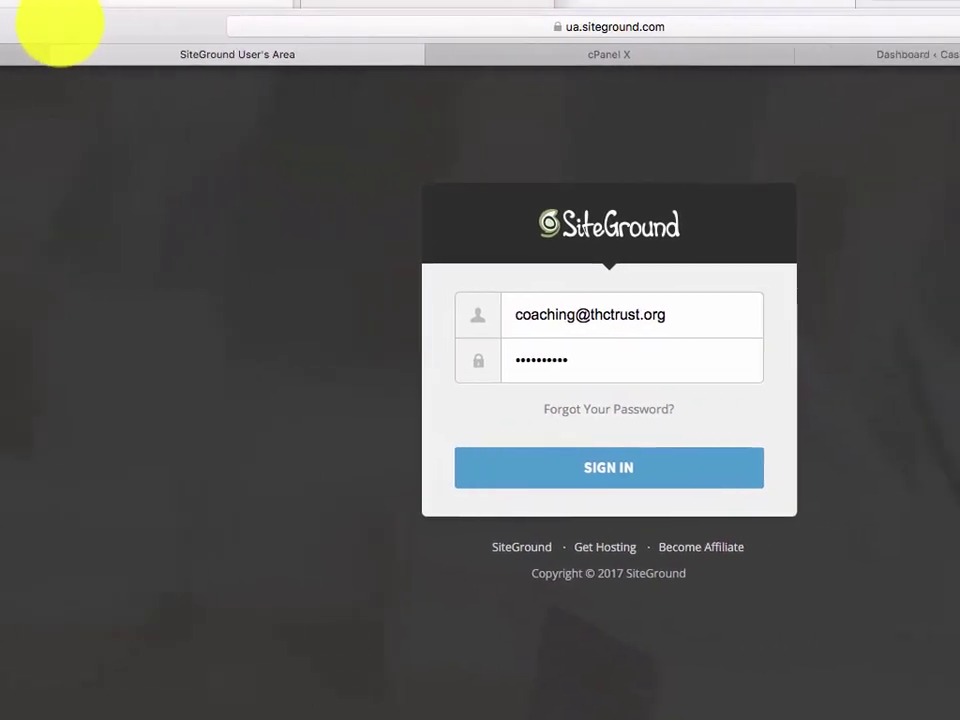
pyautogui.press('super+plus')
pyautogui.press('super+plus')
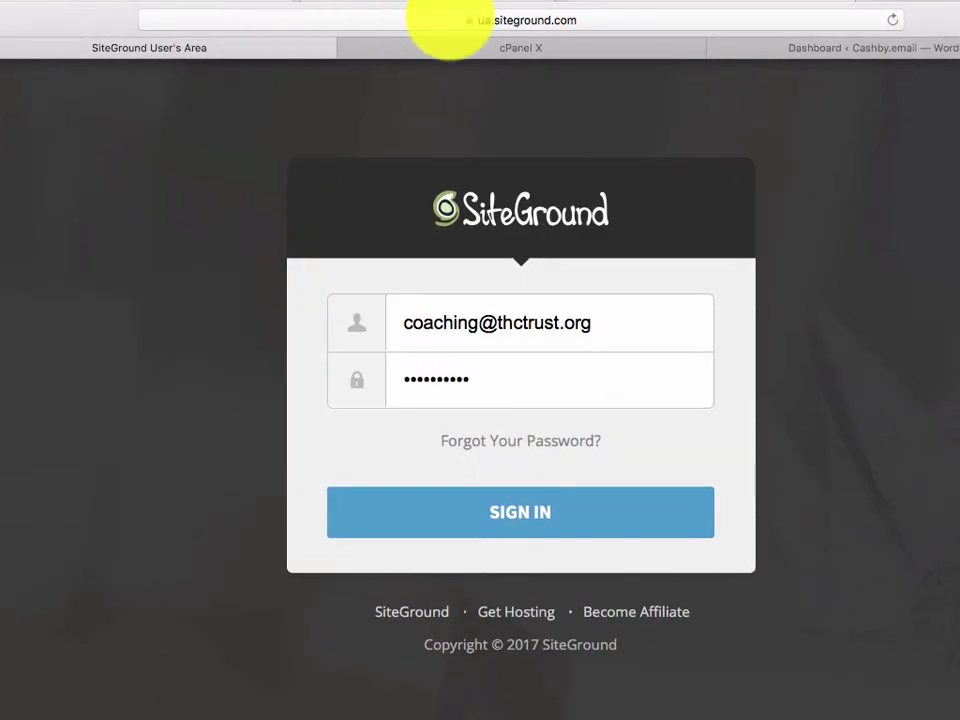
pyautogui.click(430, 20)
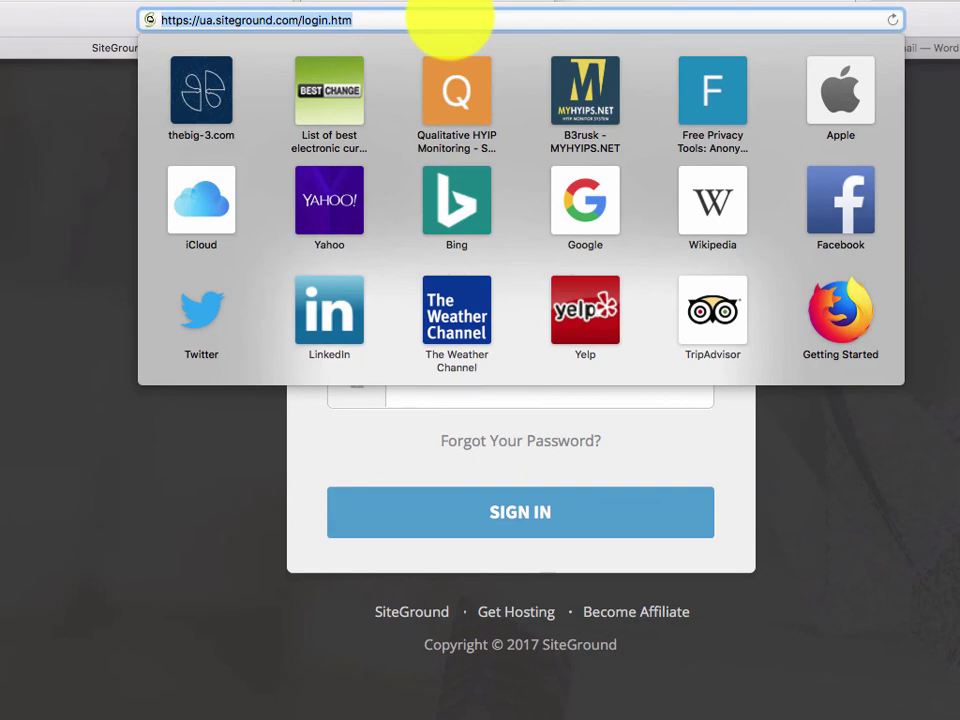
# - Sign in to the SiteGround User's Area and go to the WordPress admin panel for the cashby.email installation in the hosting account
pyautogui.click(111, 497)
pyautogui.click(510, 500)
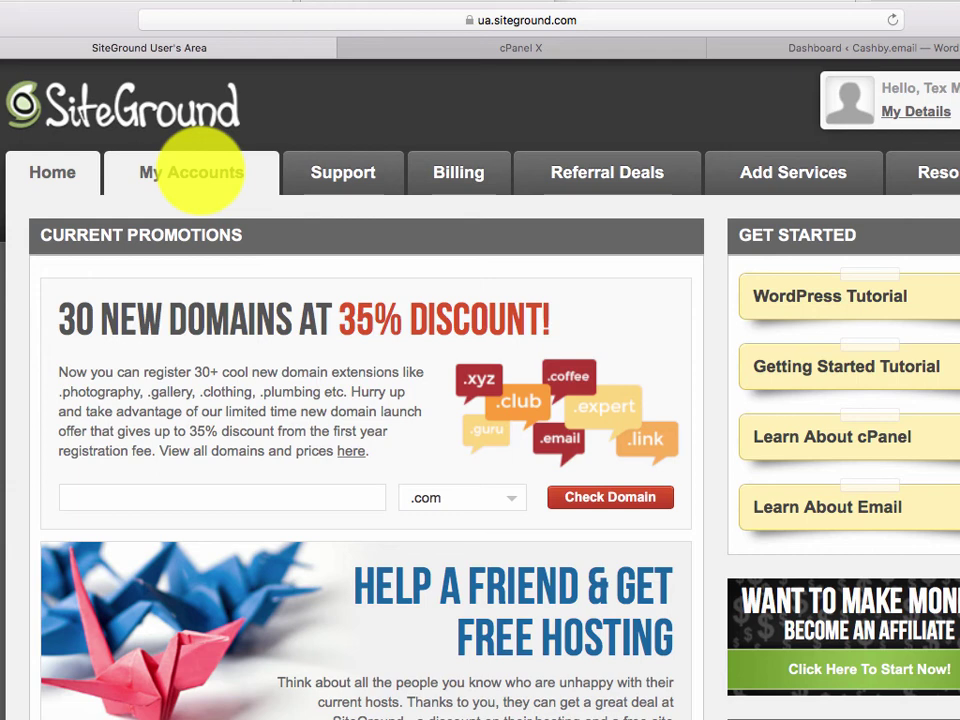
pyautogui.click(192, 175)
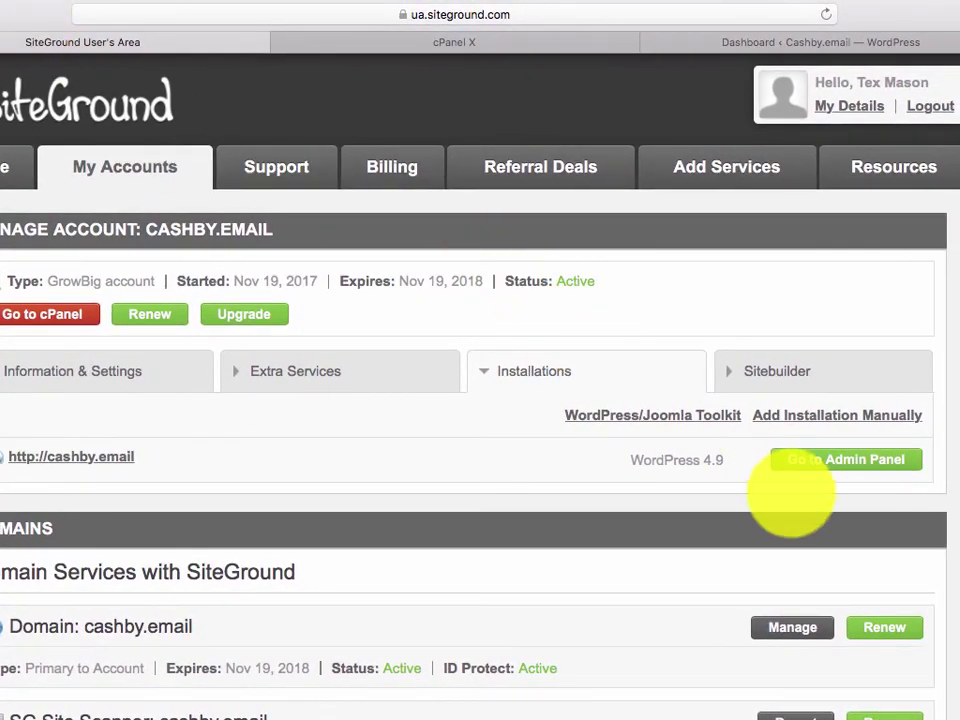
pyautogui.click(816, 467)
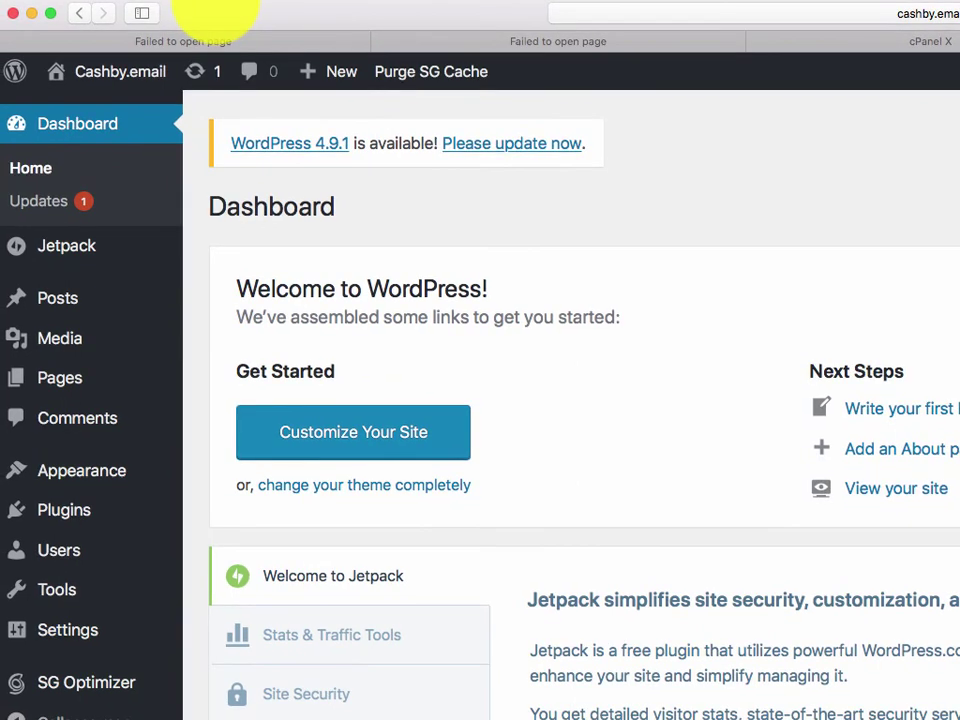
# - Look over the WordPress dashboard of cashby.email and open the Themes page of the site's appearance settings
pyautogui.moveTo(142, 88)
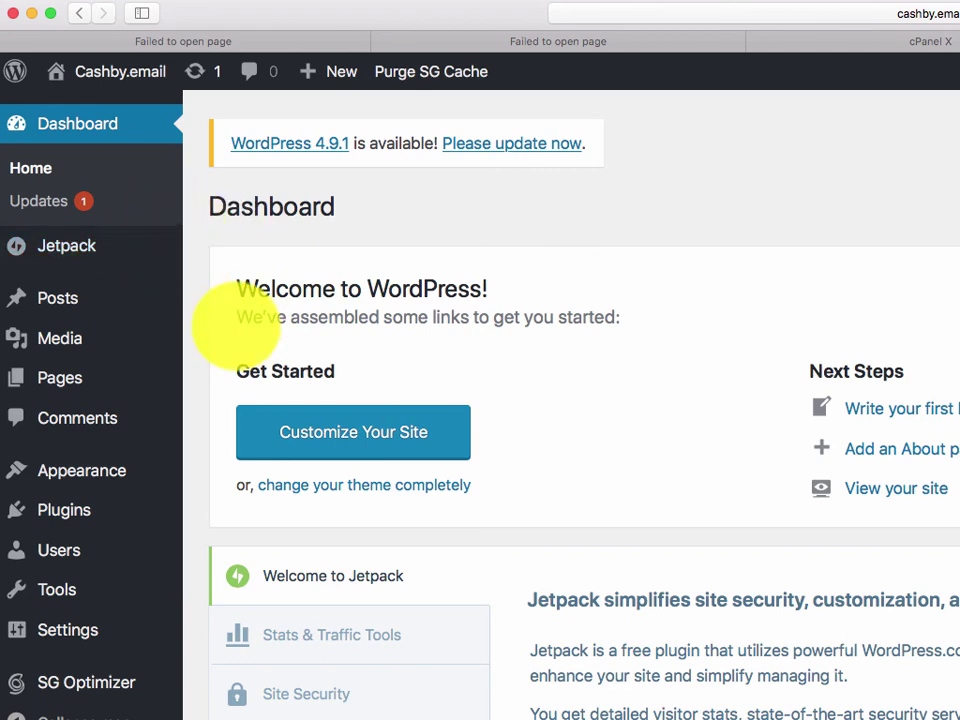
pyautogui.scroll(-3, 231, 326)
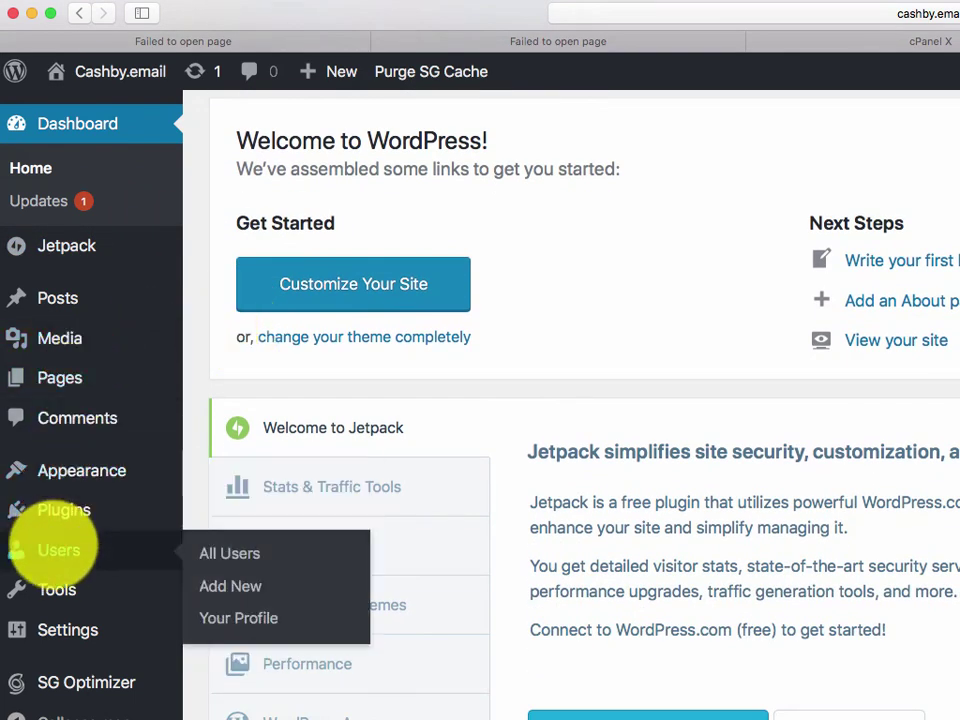
pyautogui.moveTo(72, 476)
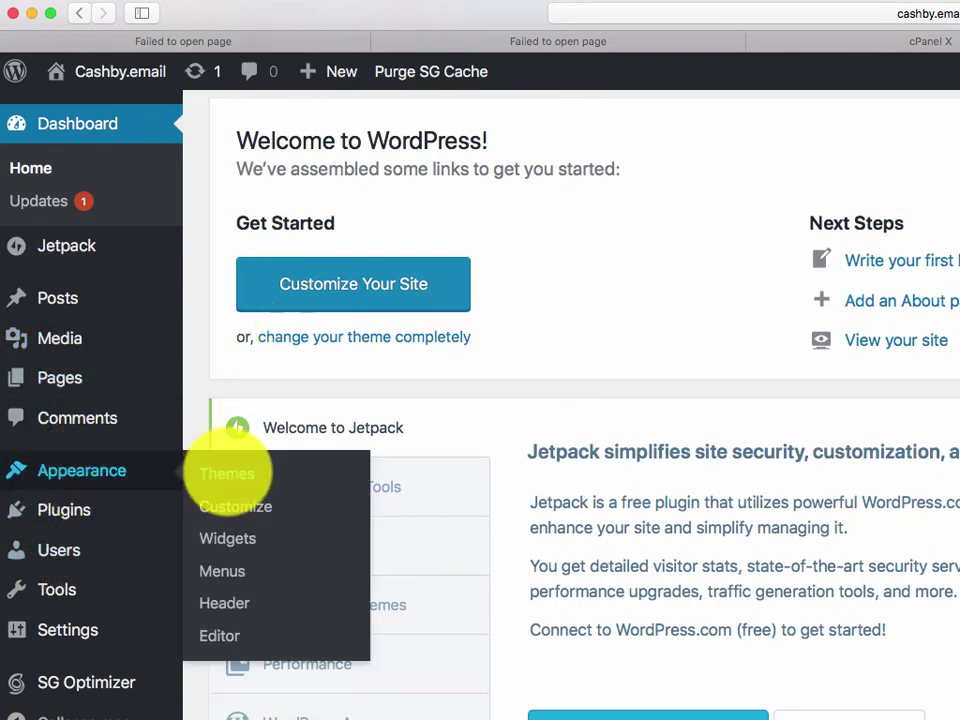
pyautogui.click(228, 472)
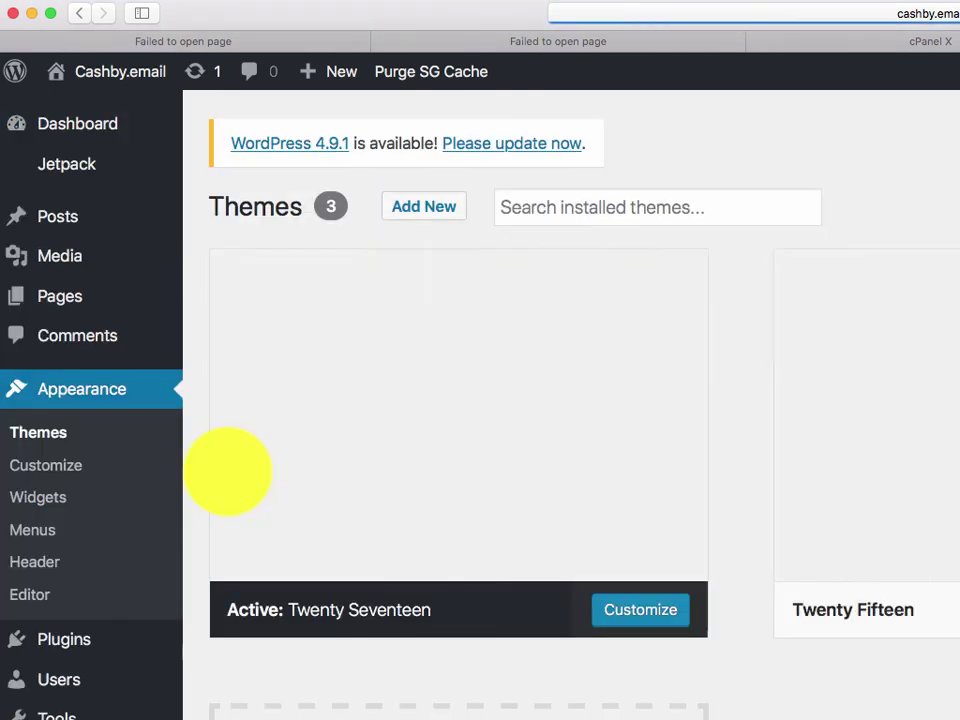